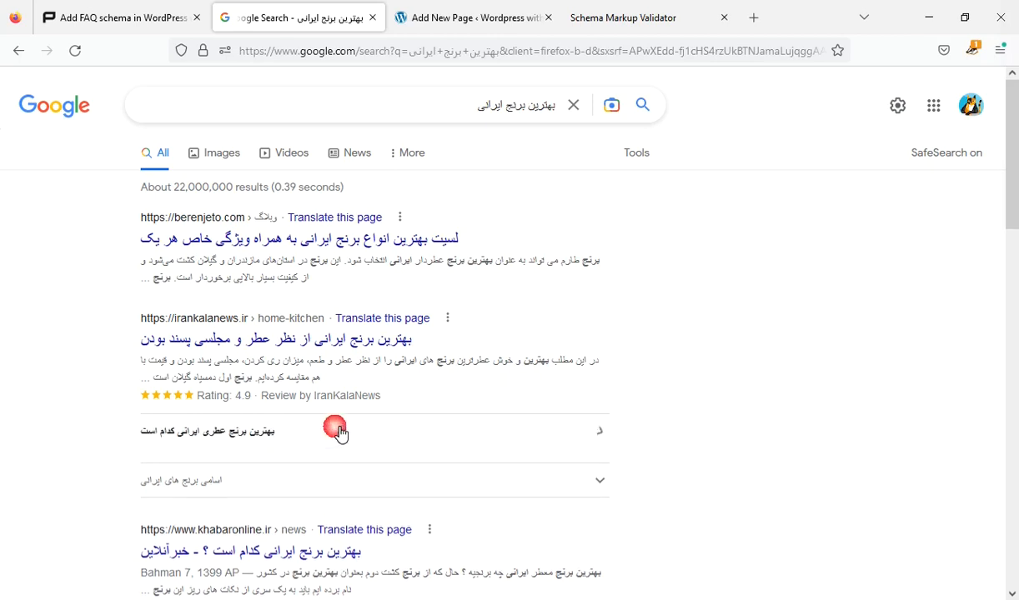
Expand and collapse the FAQ questions shown under the irankalanews.ir search result to examine the FAQ rich result
{"action": "left_click", "coordinate": [350, 509]}
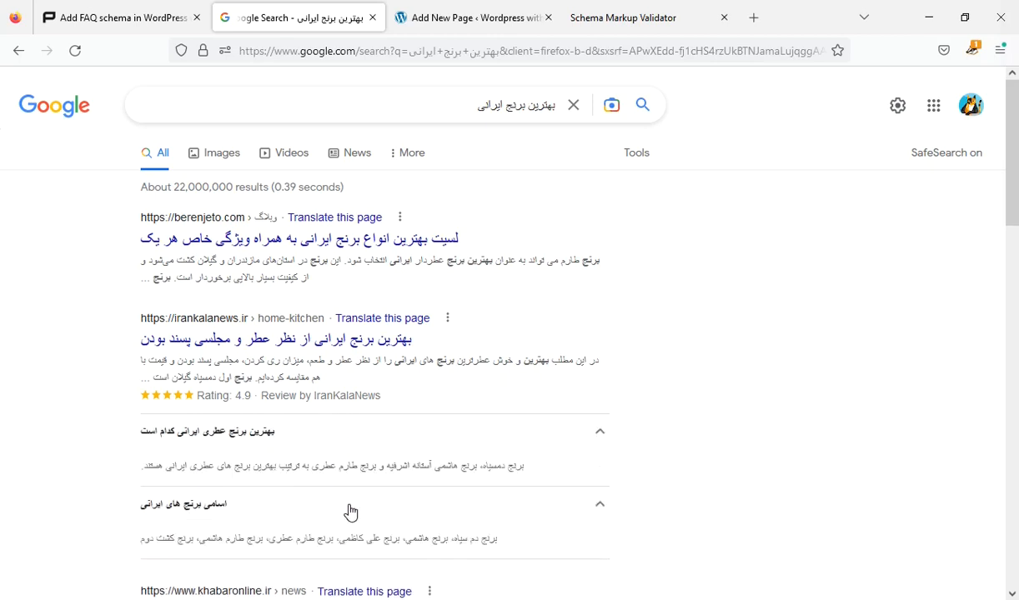
{"action": "left_click", "coordinate": [350, 510]}
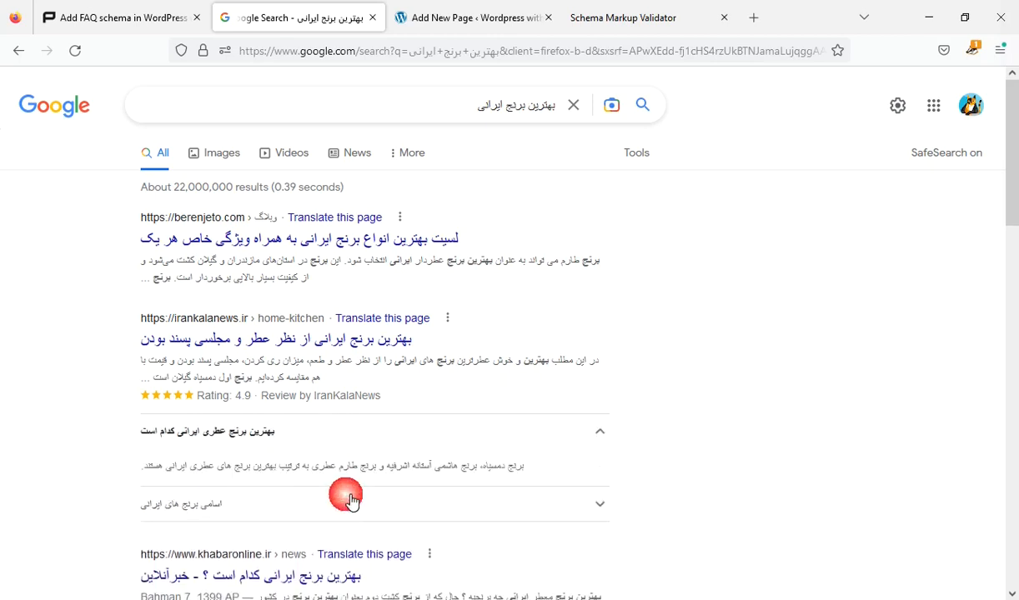
{"action": "left_click", "coordinate": [355, 434]}
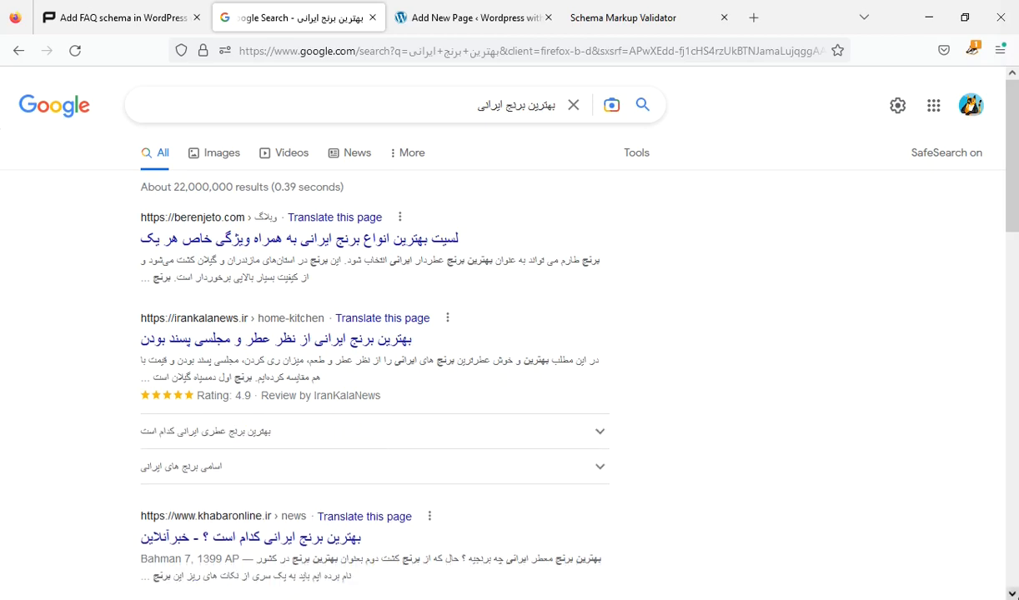
{"action": "left_click", "coordinate": [865, 436]}
Switch to the WordPress page editor and insert a Yoast FAQ block below the FAQ Schema title
{"action": "left_click", "coordinate": [464, 20]}
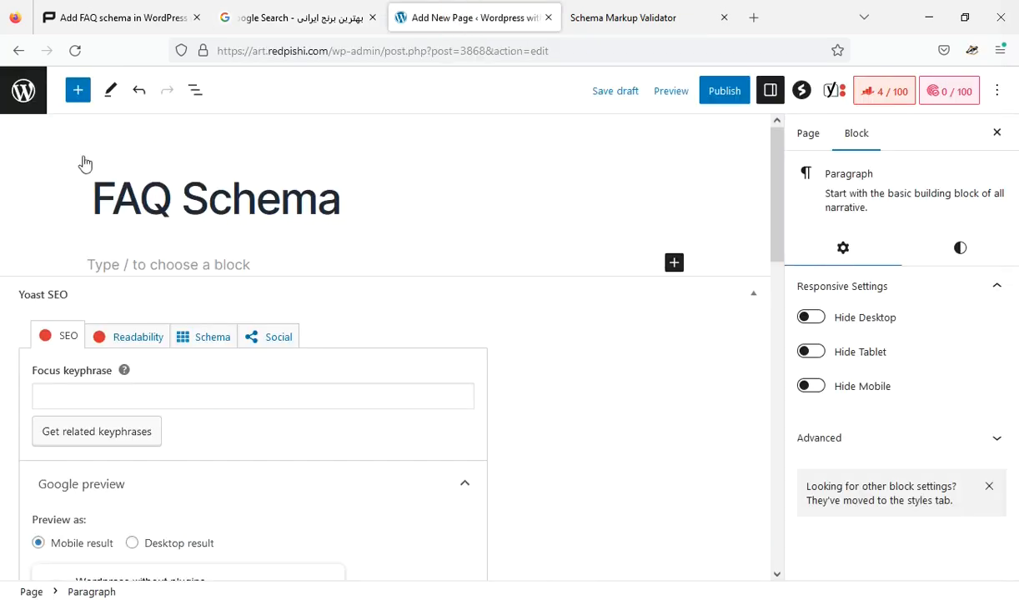
{"action": "left_click", "coordinate": [83, 93]}
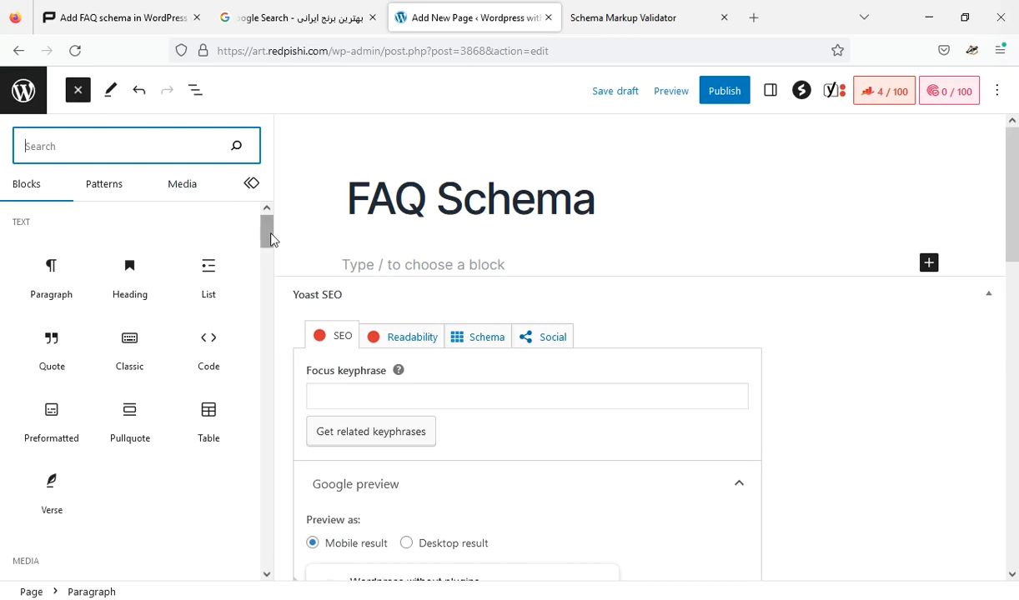
{"action": "left_click_drag", "start_coordinate": [268, 229], "coordinate": [310, 482]}
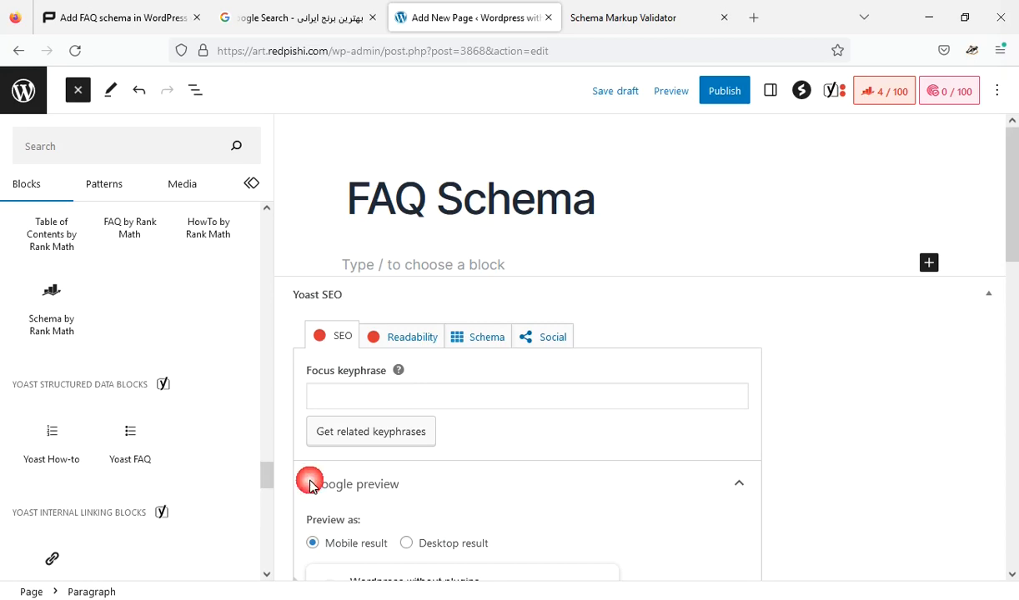
{"action": "left_click", "coordinate": [150, 433]}
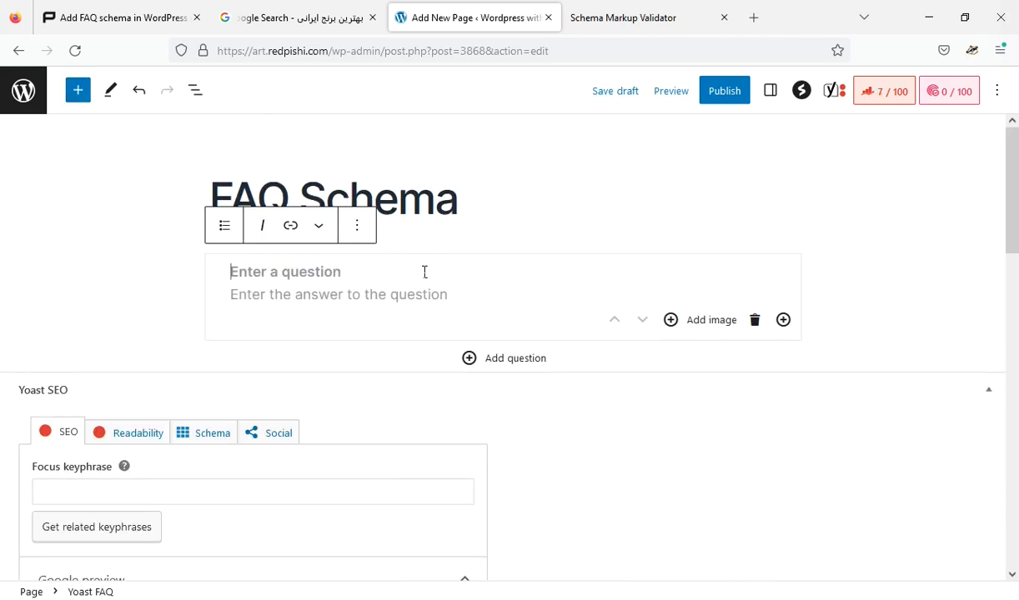
Enter "qqqqqqqqq11111" as the first question in the Yoast FAQ block and "aaaaaaaaa11111111" as its answer
{"action": "type", "text": "qqqqqqqqq11111"}
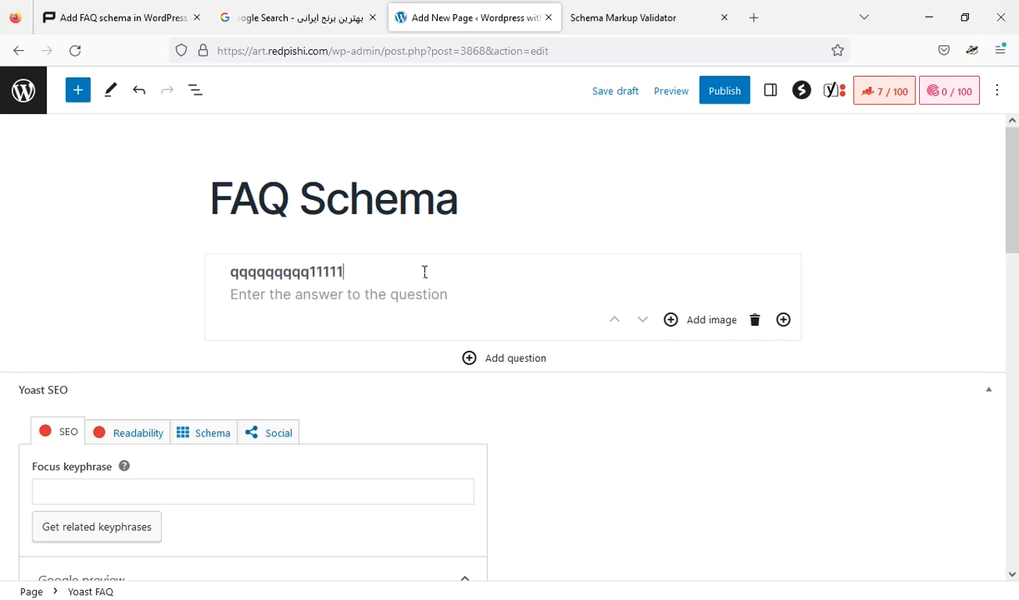
{"action": "left_click", "coordinate": [453, 299]}
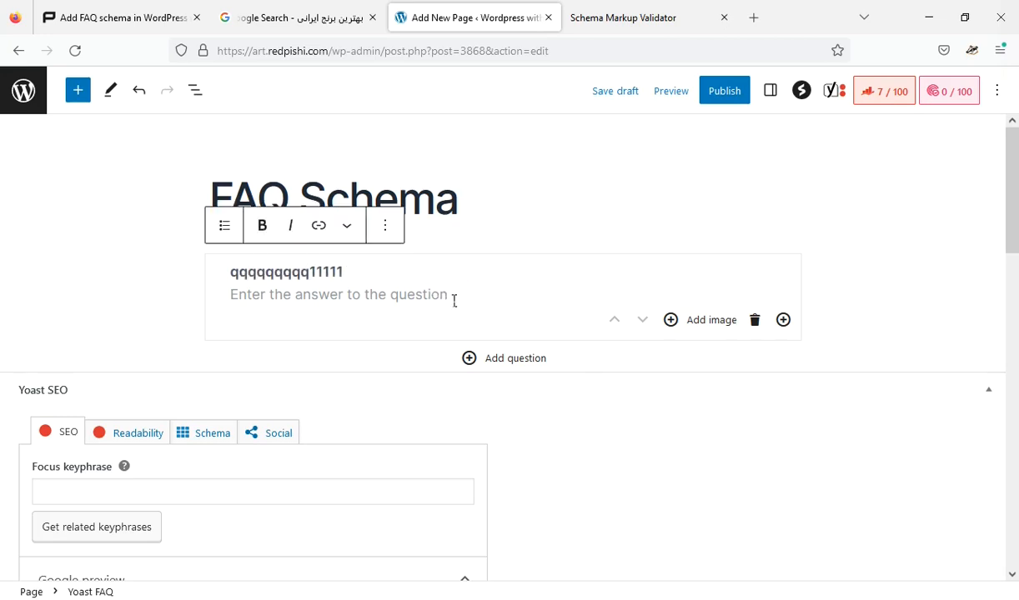
{"action": "type", "text": "aaaaaaaaa1"}
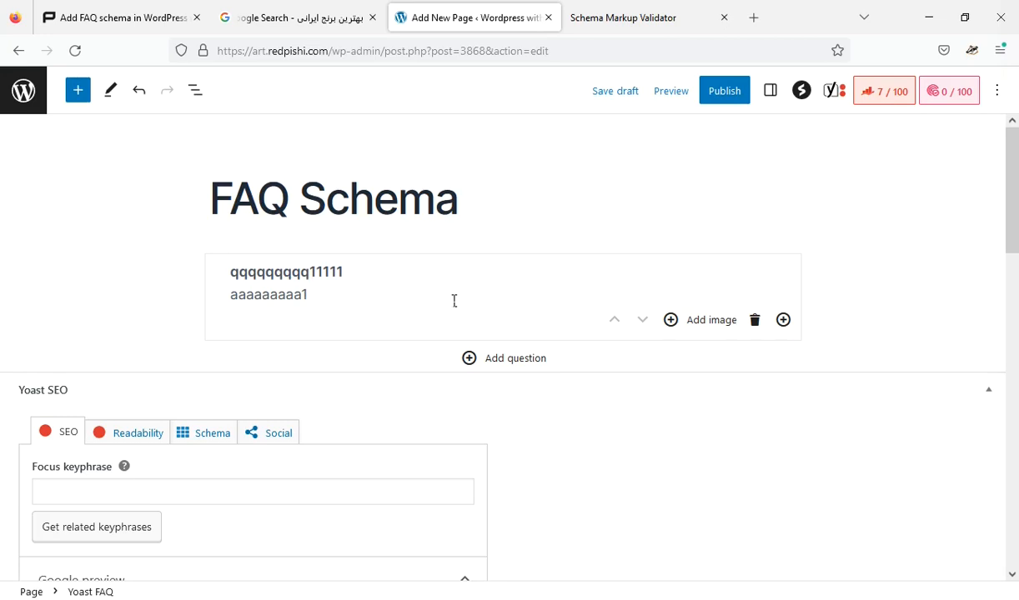
{"action": "type", "text": "1111111"}
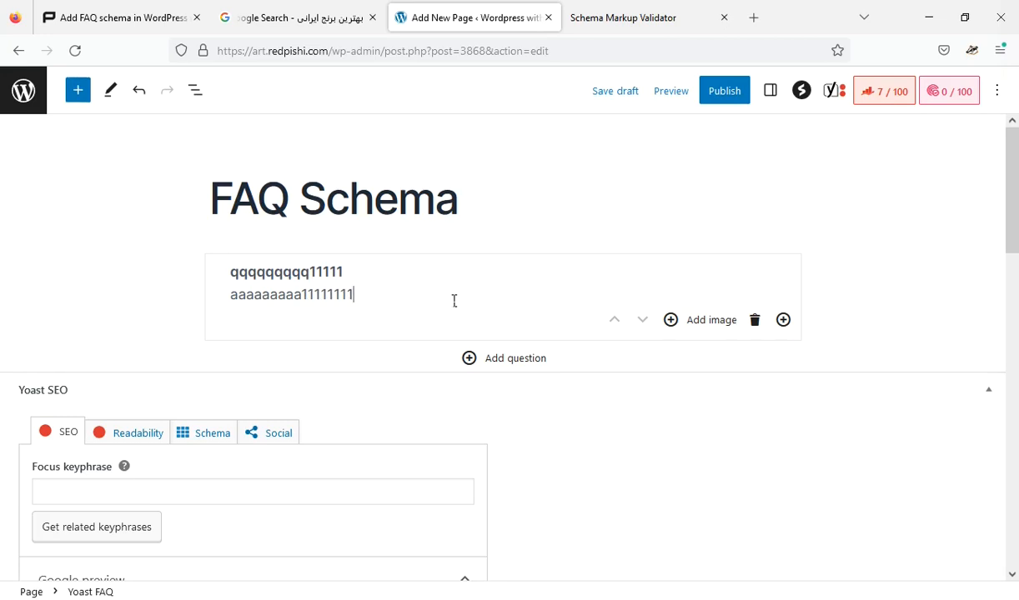
Add the image youtube-subscribe-logos-35.webp from the media library to the first question's answer
{"action": "left_click", "coordinate": [713, 321]}
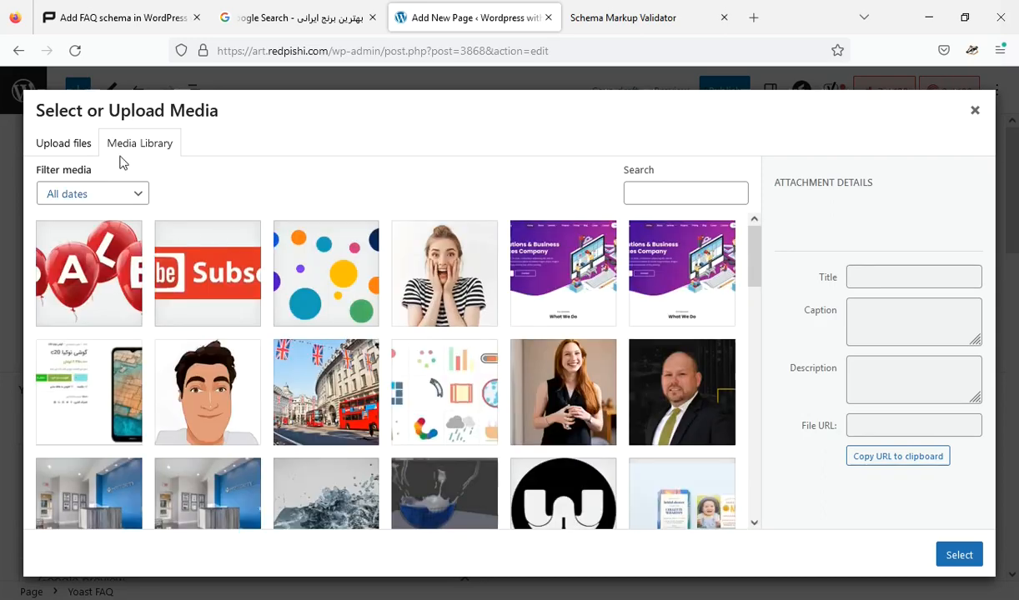
{"action": "left_click", "coordinate": [195, 283]}
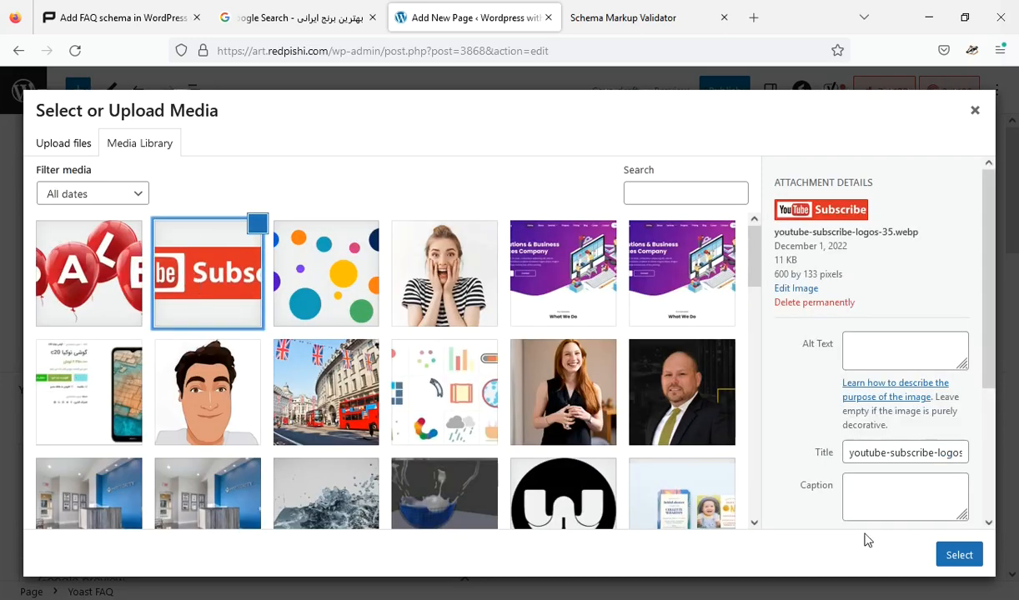
{"action": "left_click", "coordinate": [949, 556]}
Add a second question "qqqqqq2222222" with the answer "aaaaaaaaa222222" to the Yoast FAQ block, and publish the page
{"action": "scroll", "coordinate": [604, 413], "scroll_direction": "down", "scroll_amount": 3}
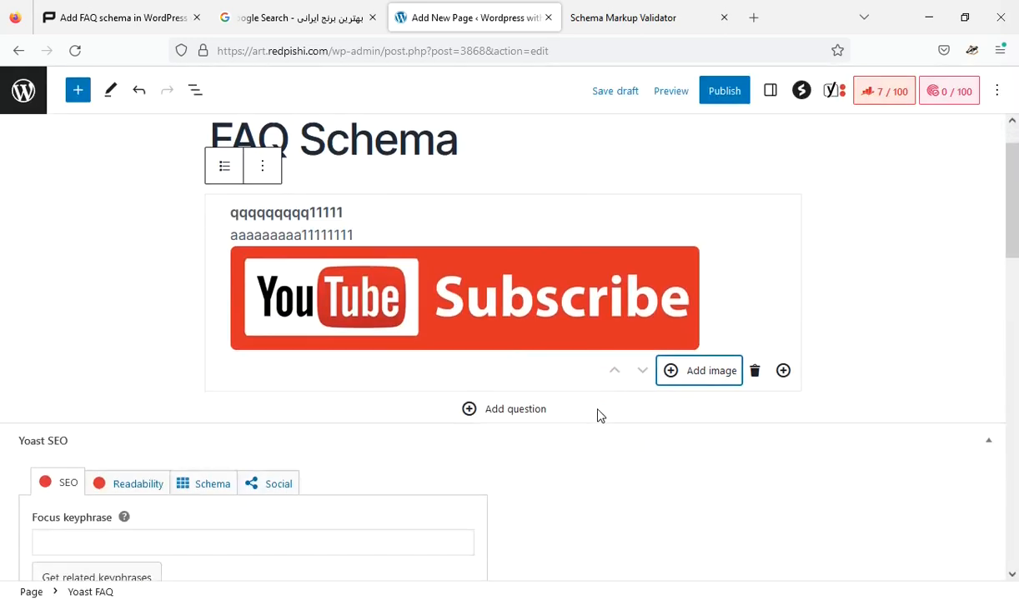
{"action": "left_click", "coordinate": [502, 310]}
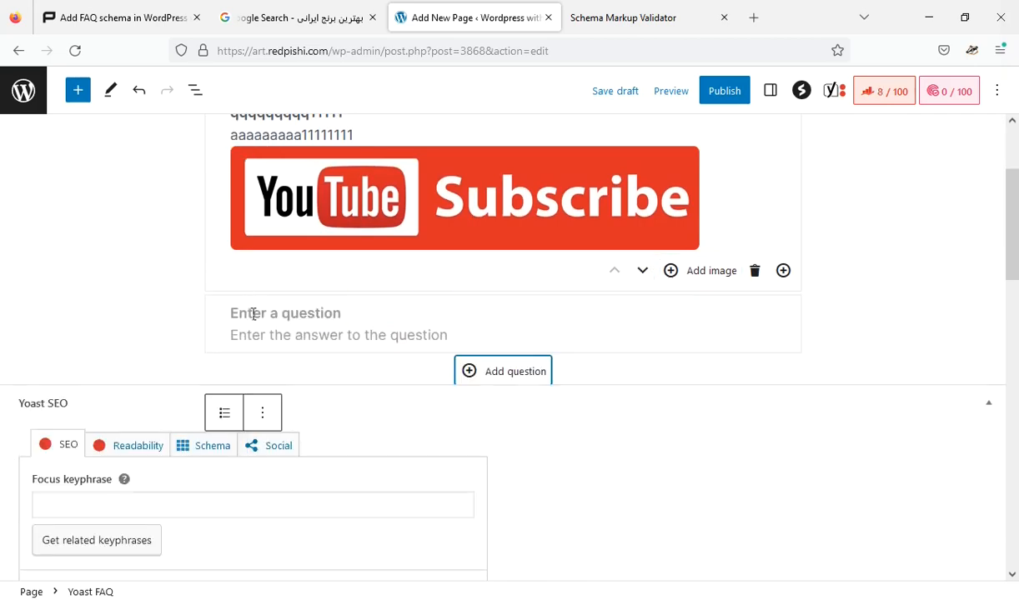
{"action": "left_click", "coordinate": [253, 314]}
{"action": "type", "text": "q"}
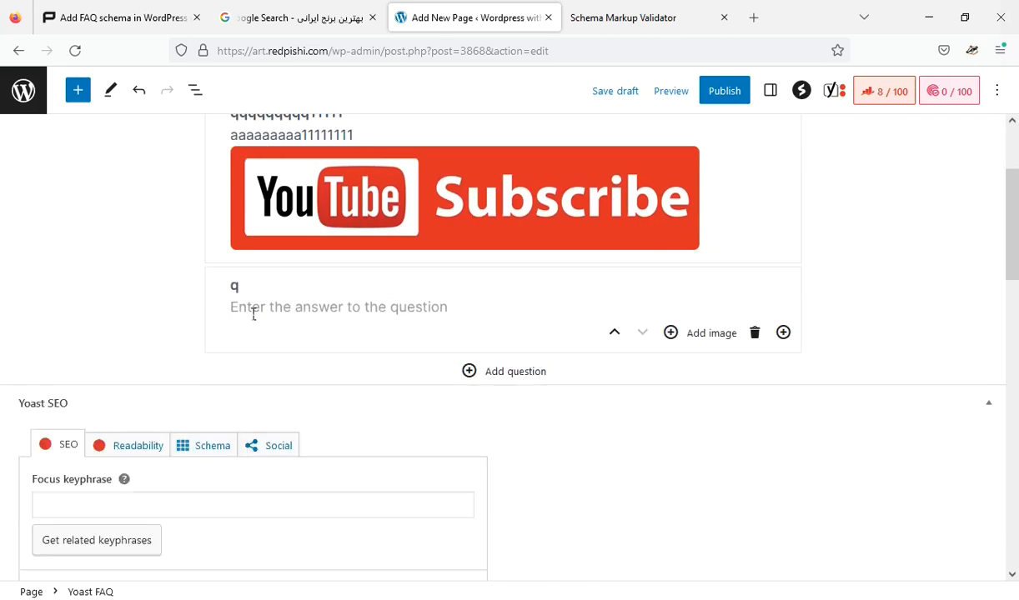
{"action": "type", "text": "qqqqq2222222"}
{"action": "type", "text": "a"}
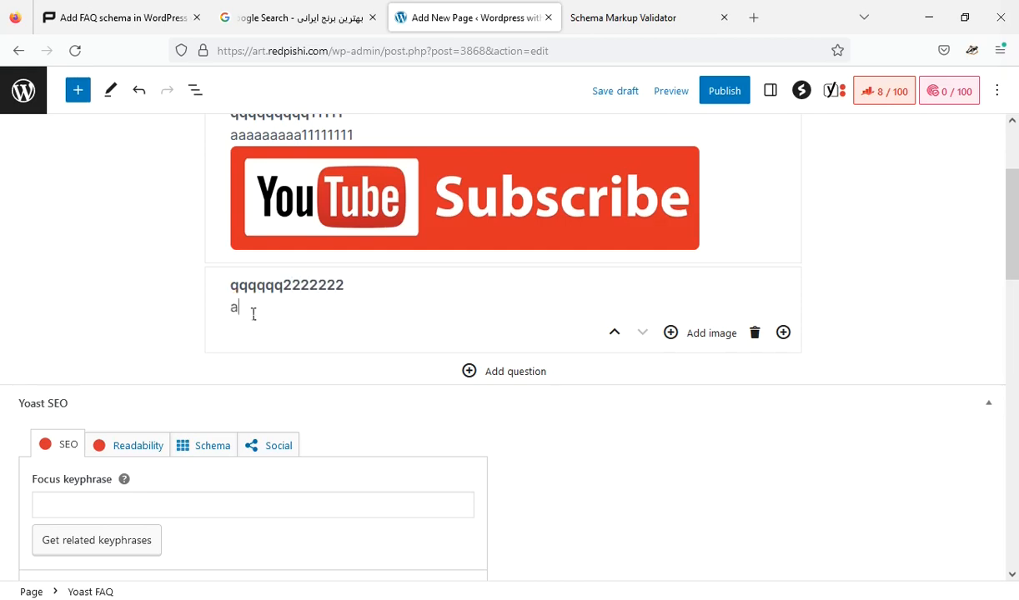
{"action": "type", "text": "aaaaaaaa222222"}
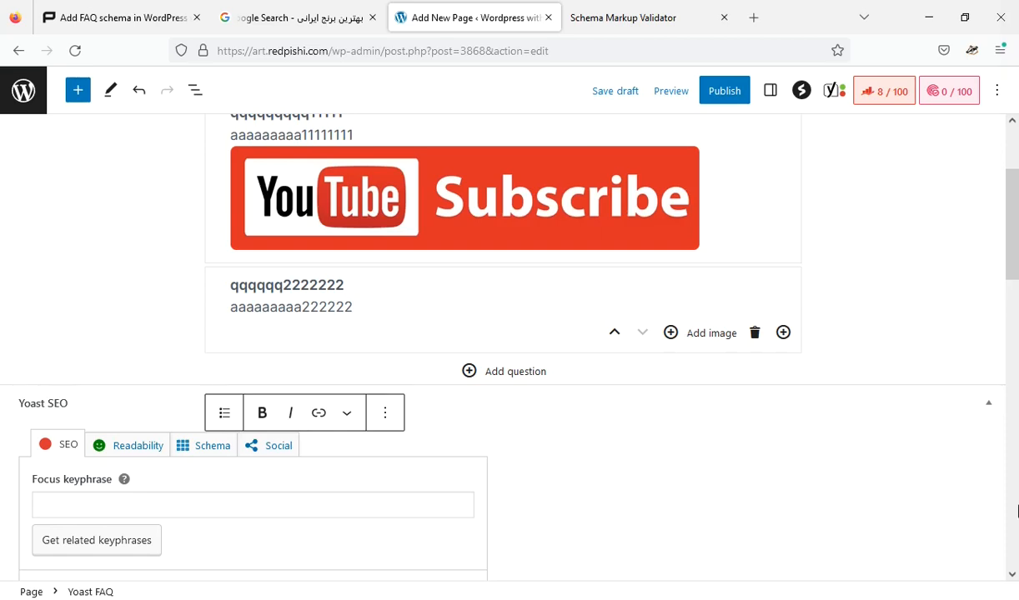
{"action": "left_click", "coordinate": [724, 93]}
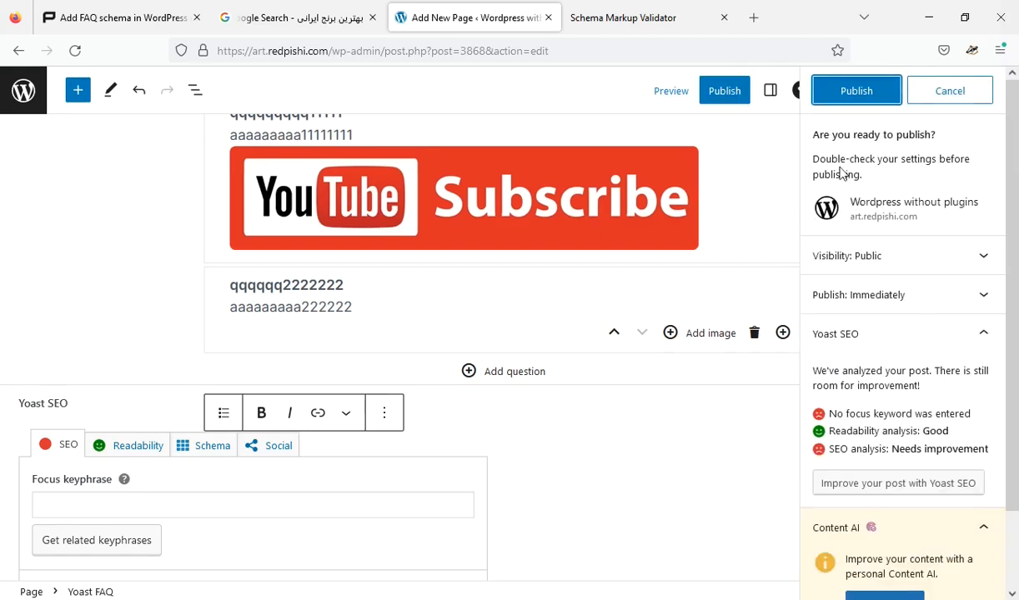
{"action": "left_click", "coordinate": [855, 96]}
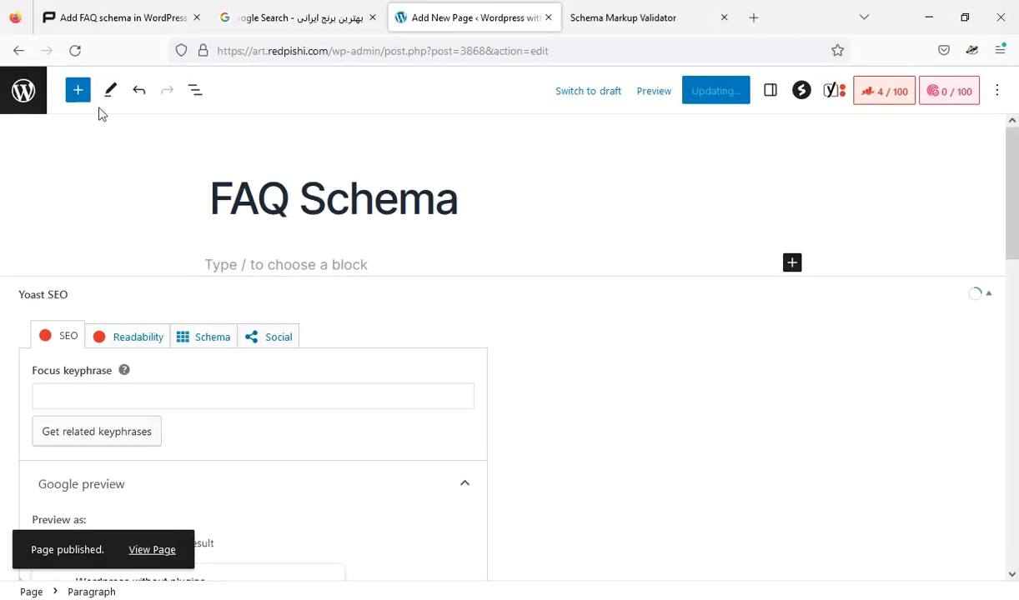
{"action": "left_click", "coordinate": [79, 93]}
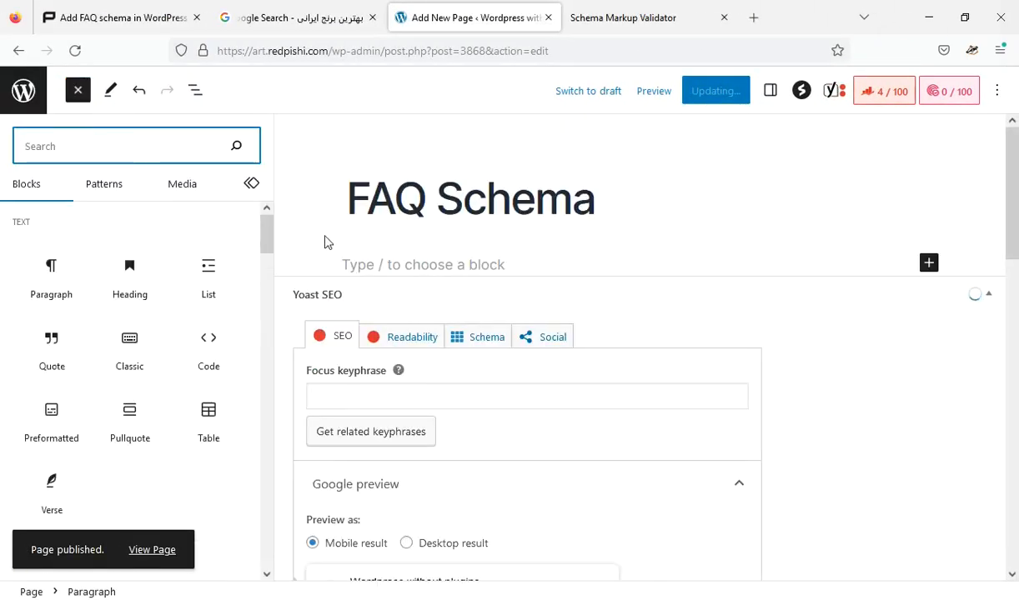
{"action": "mouse_move", "coordinate": [266, 234]}
{"action": "left_mouse_down"}
{"action": "mouse_move", "coordinate": [260, 312]}
{"action": "mouse_move", "coordinate": [291, 465]}
{"action": "left_mouse_up"}
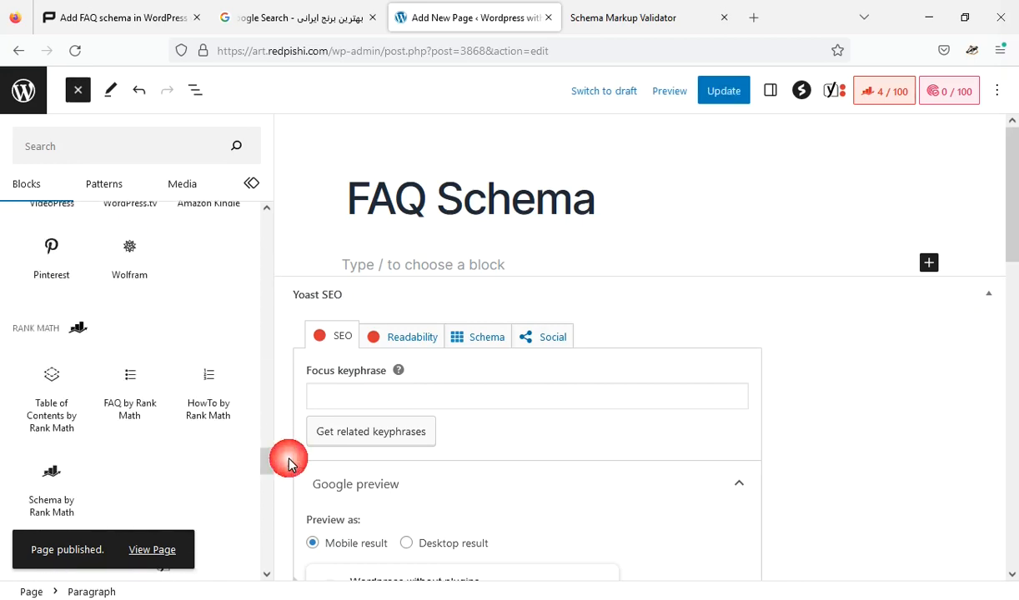
{"action": "left_click", "coordinate": [133, 385]}
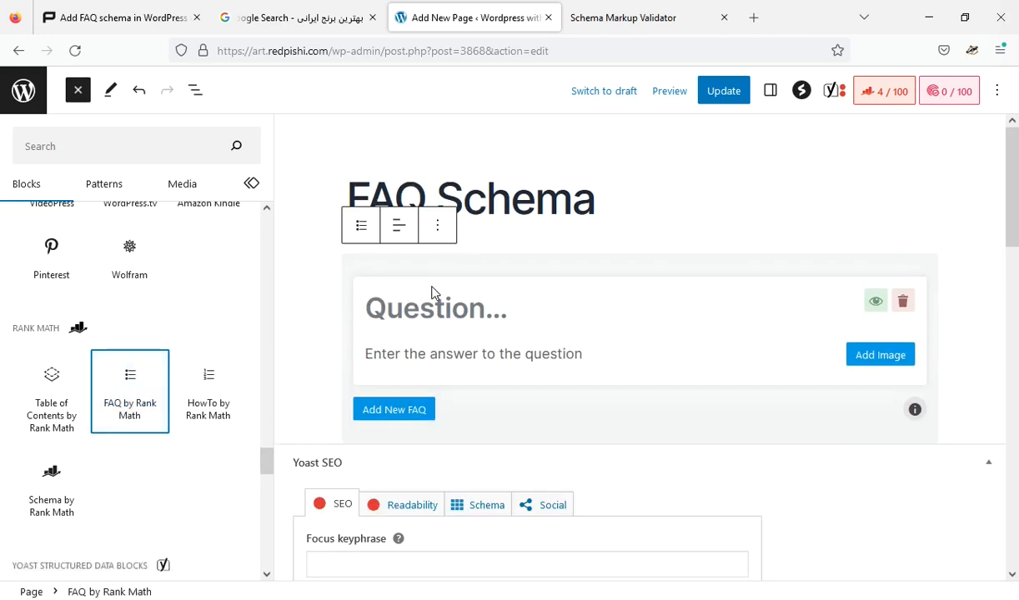
{"action": "left_click", "coordinate": [421, 300]}
{"action": "type", "text": "qqqqqq111111111"}
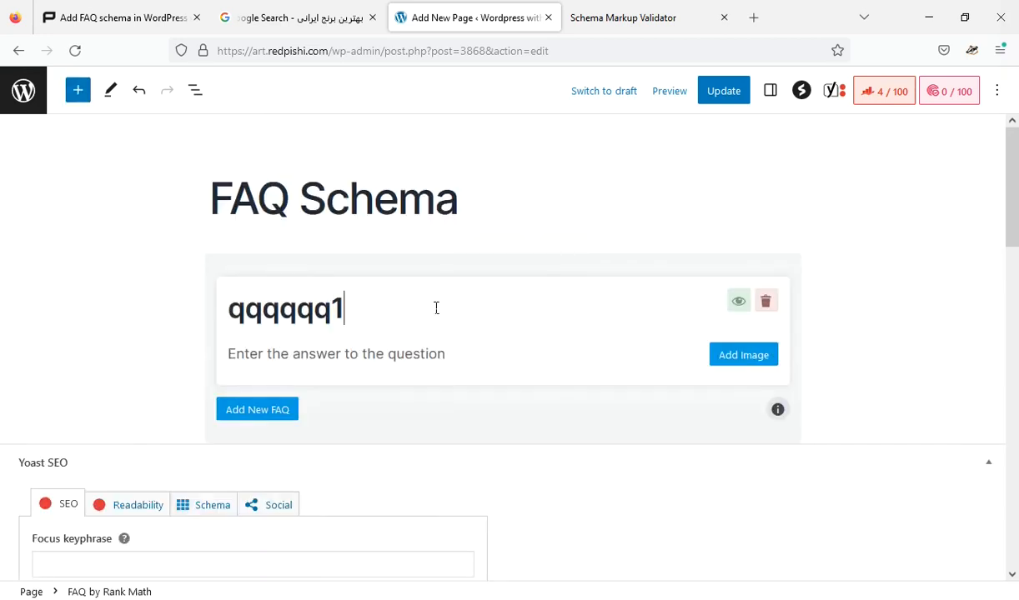
{"action": "left_click", "coordinate": [446, 343]}
{"action": "type", "text": "aaaaaaaaaaa1111111111111"}
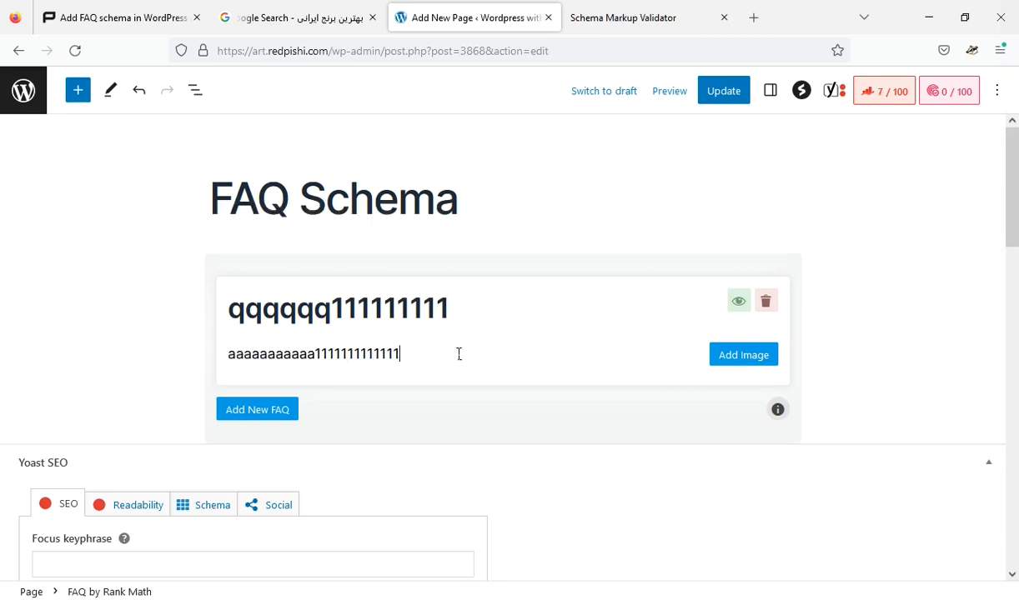
{"action": "left_click", "coordinate": [268, 426]}
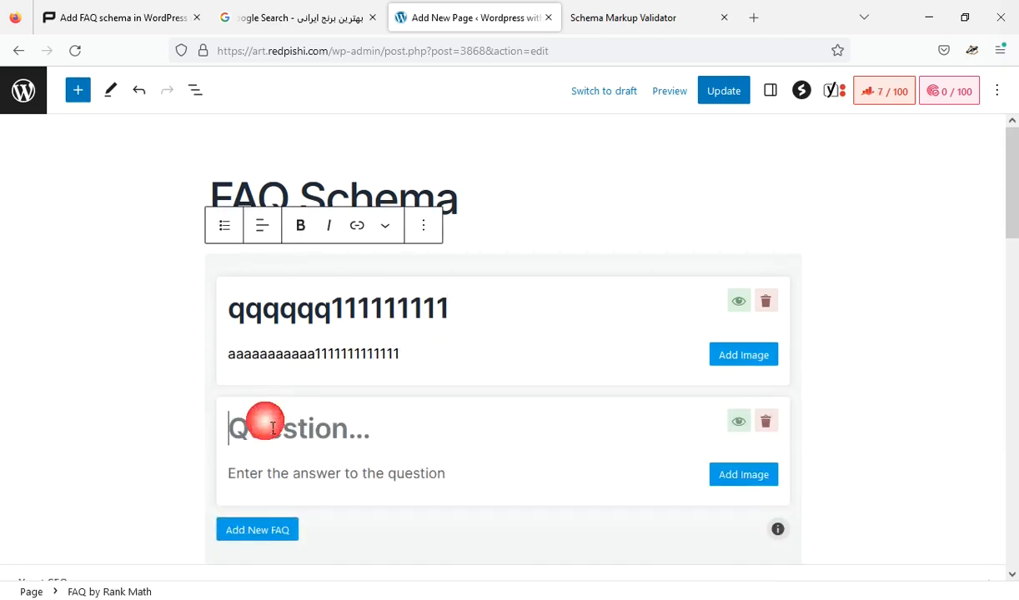
{"action": "type", "text": "qqqqqqqqq222222"}
{"action": "left_click", "coordinate": [263, 477]}
{"action": "type", "text": "aaaaaaa22222222222"}
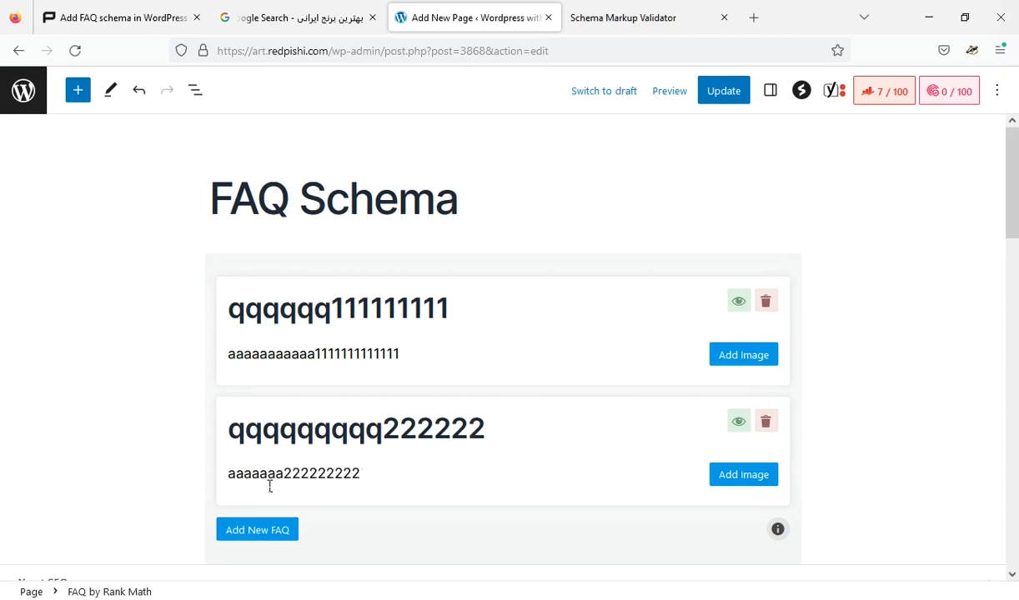
{"action": "left_click", "coordinate": [726, 96]}
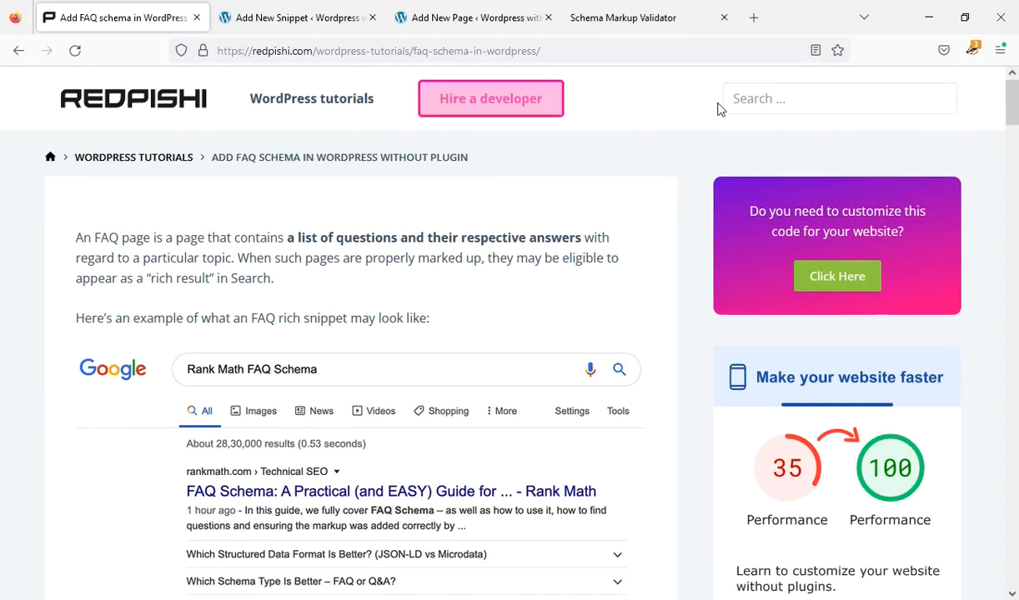
In the redpishi.com FAQ schema article, go to the section "Add FAQ Schema in WordPress without plugin"
{"action": "scroll", "coordinate": [983, 146], "scroll_direction": "down", "scroll_amount": 5}
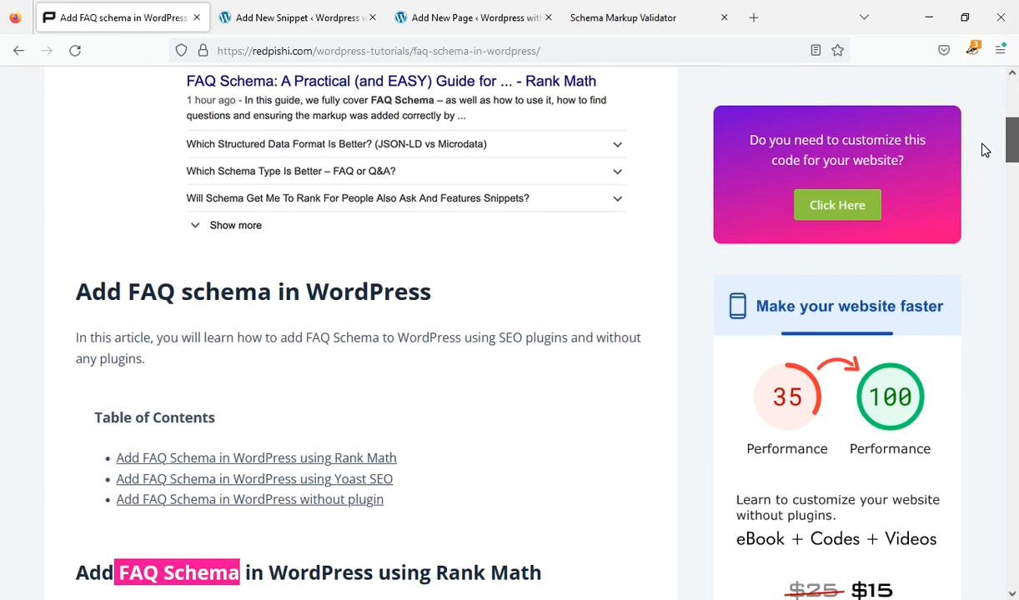
{"action": "left_click", "coordinate": [982, 146]}
{"action": "left_click", "coordinate": [587, 370]}
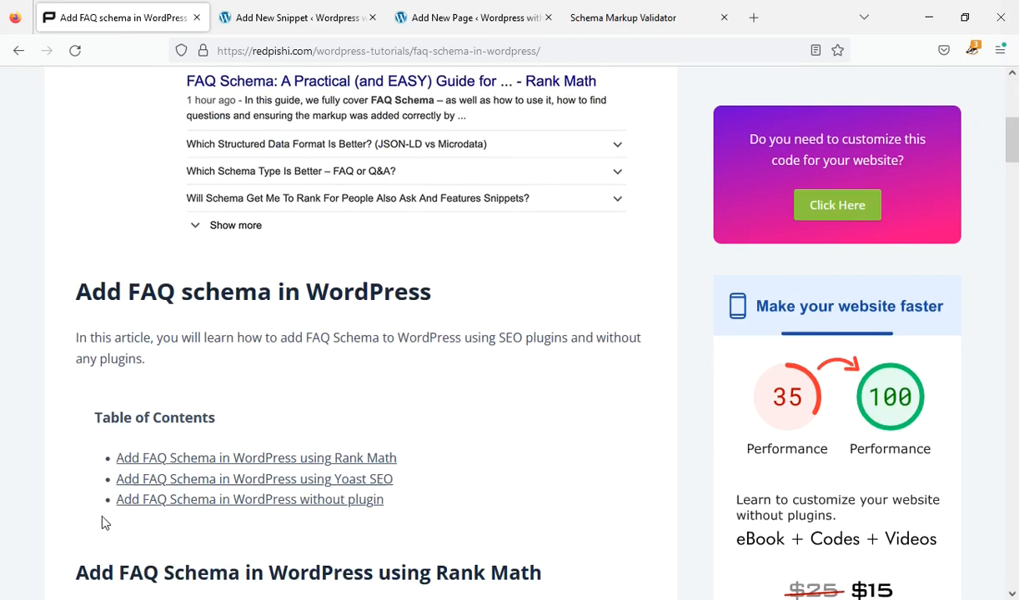
{"action": "left_click", "coordinate": [163, 501]}
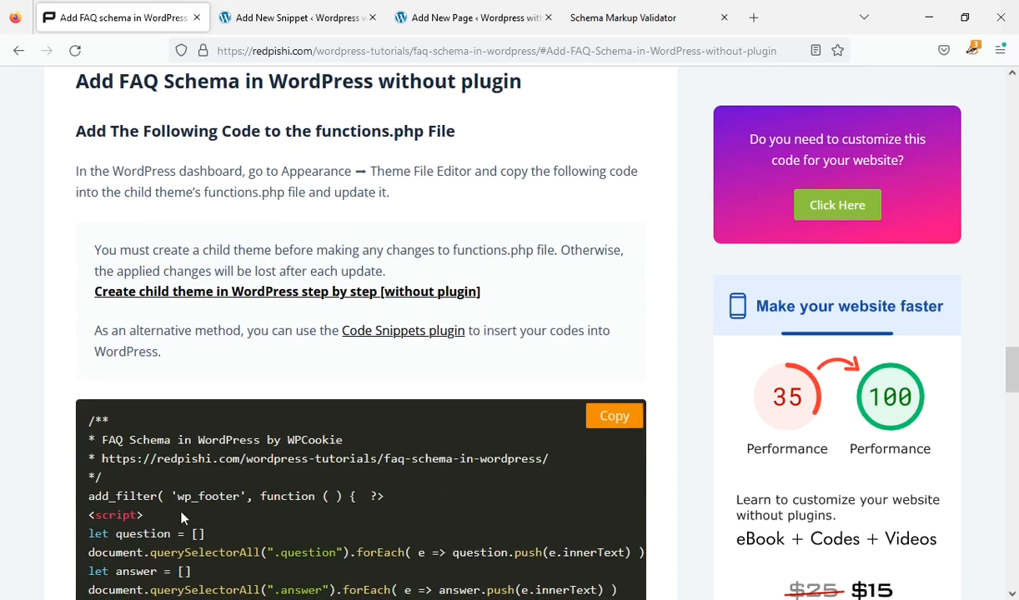
Review the FAQ schema code for the functions.php file in the article and copy the whole snippet
{"action": "scroll", "coordinate": [211, 523], "scroll_direction": "down", "scroll_amount": 2}
{"action": "left_click_drag", "start_coordinate": [239, 337], "coordinate": [256, 456]}
{"action": "left_click", "coordinate": [351, 499]}
{"action": "scroll", "coordinate": [354, 502], "scroll_direction": "down", "scroll_amount": 3}
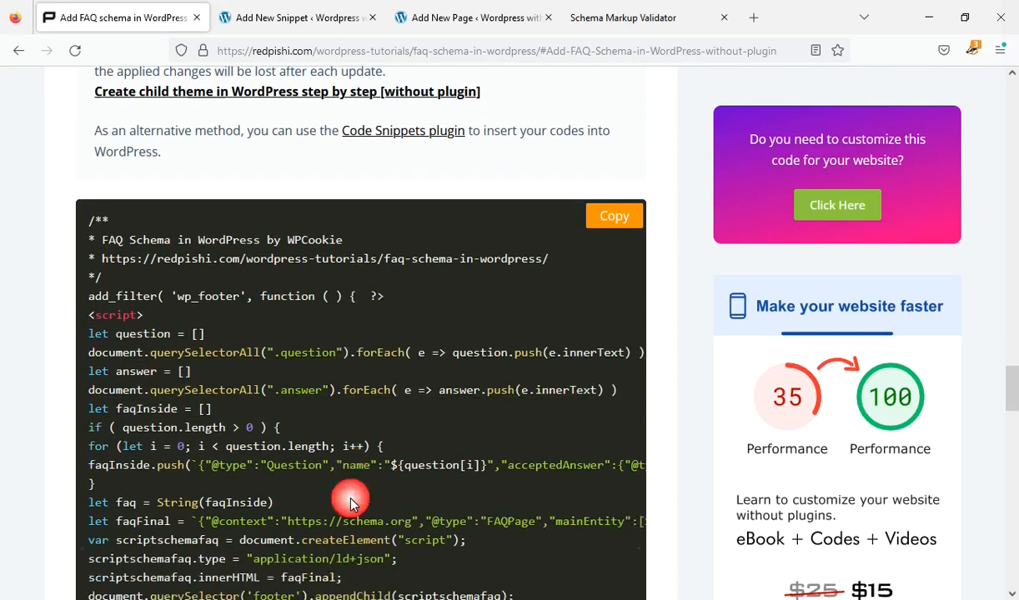
{"action": "scroll", "coordinate": [357, 505], "scroll_direction": "up", "scroll_amount": 2}
{"action": "left_click", "coordinate": [603, 265]}
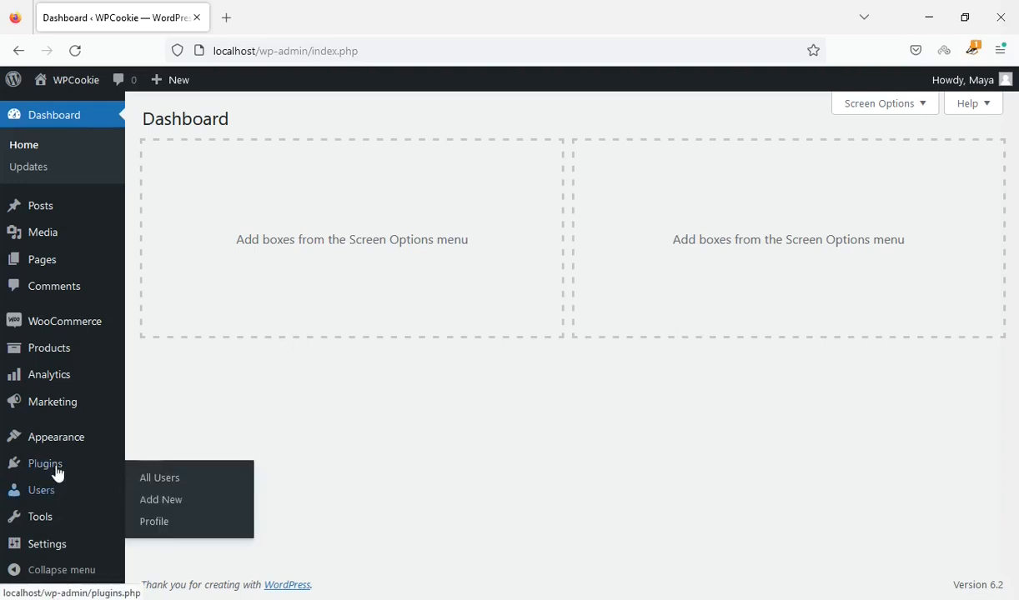
Search the plugin directory for "code snippet", and install and activate the Code Snippets plugin
{"action": "mouse_move", "coordinate": [55, 469]}
{"action": "left_click", "coordinate": [203, 492]}
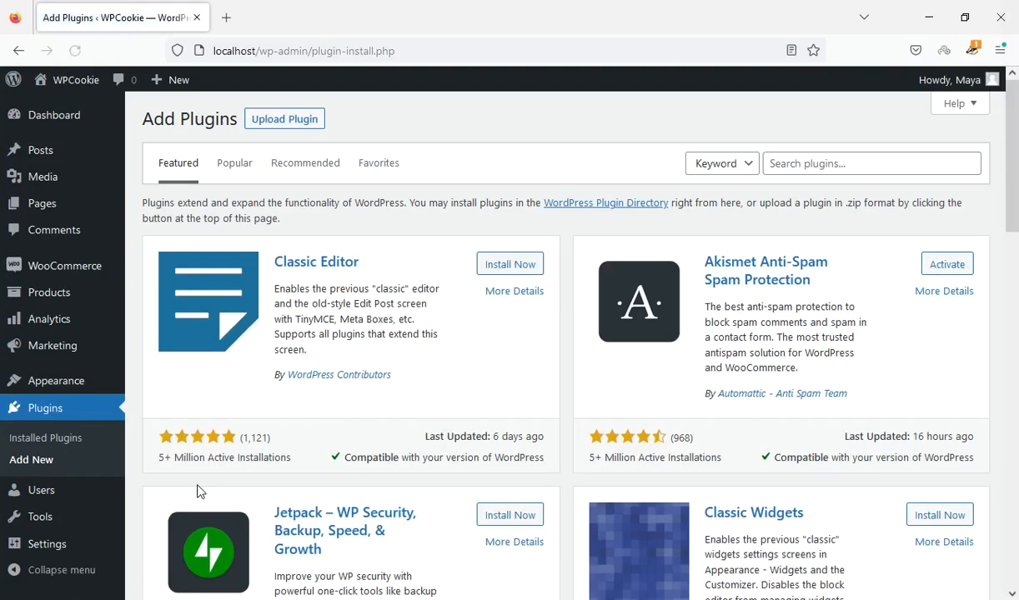
{"action": "left_click", "coordinate": [803, 177]}
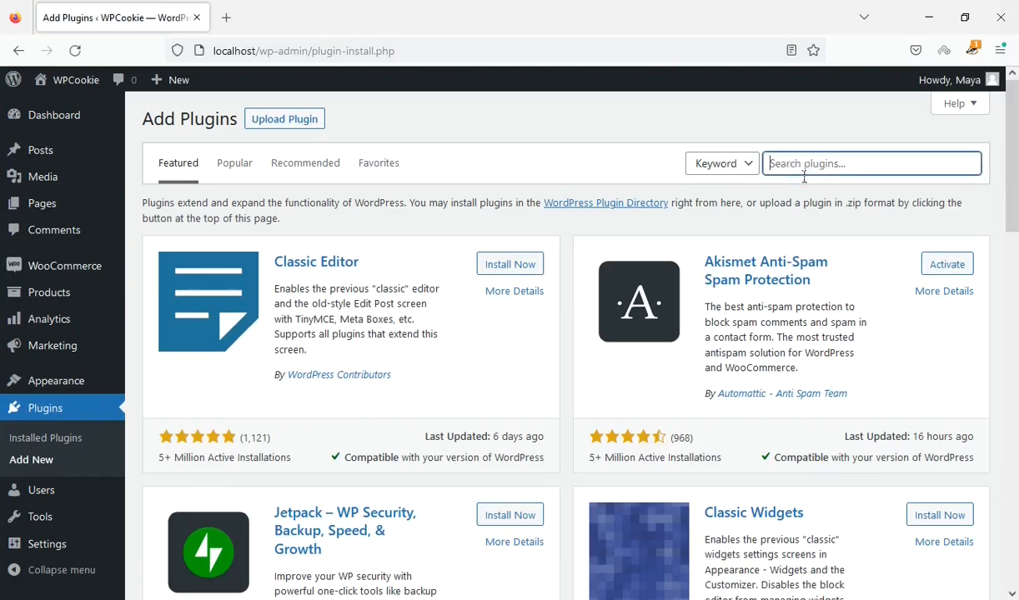
{"action": "type", "text": "code snippet"}
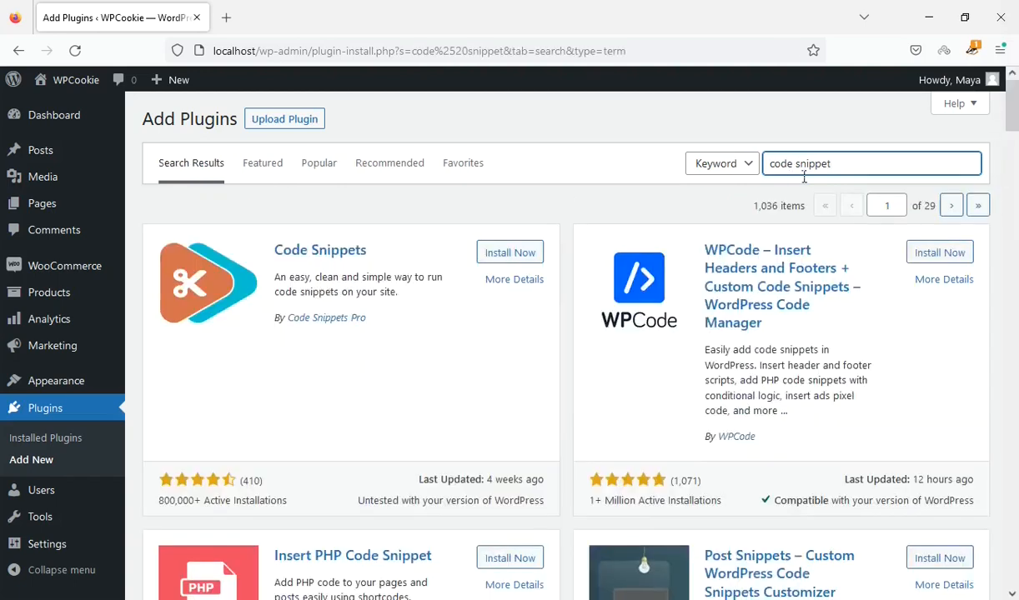
{"action": "left_click", "coordinate": [487, 262]}
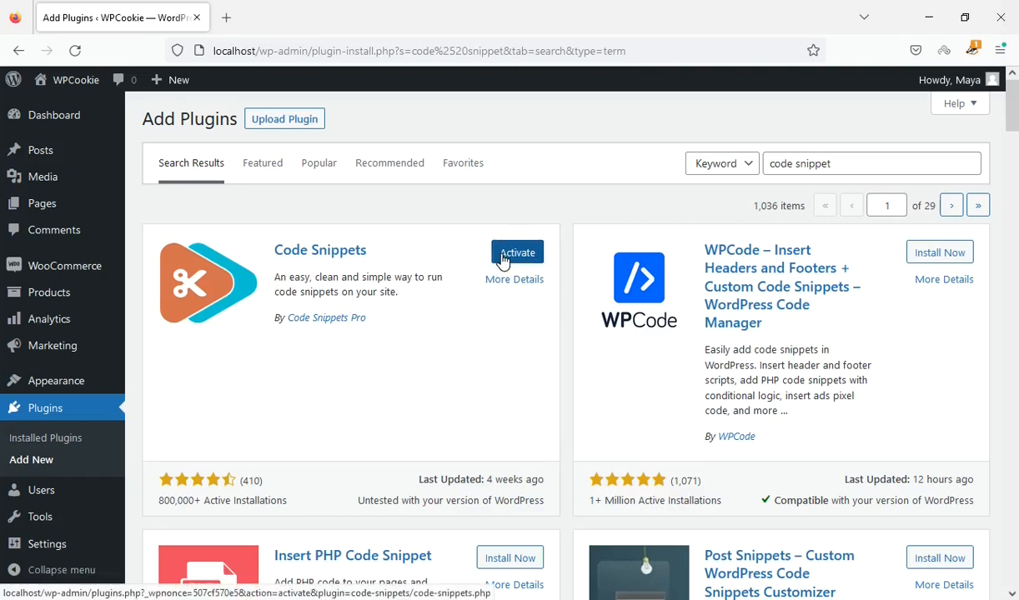
{"action": "left_click", "coordinate": [503, 259]}
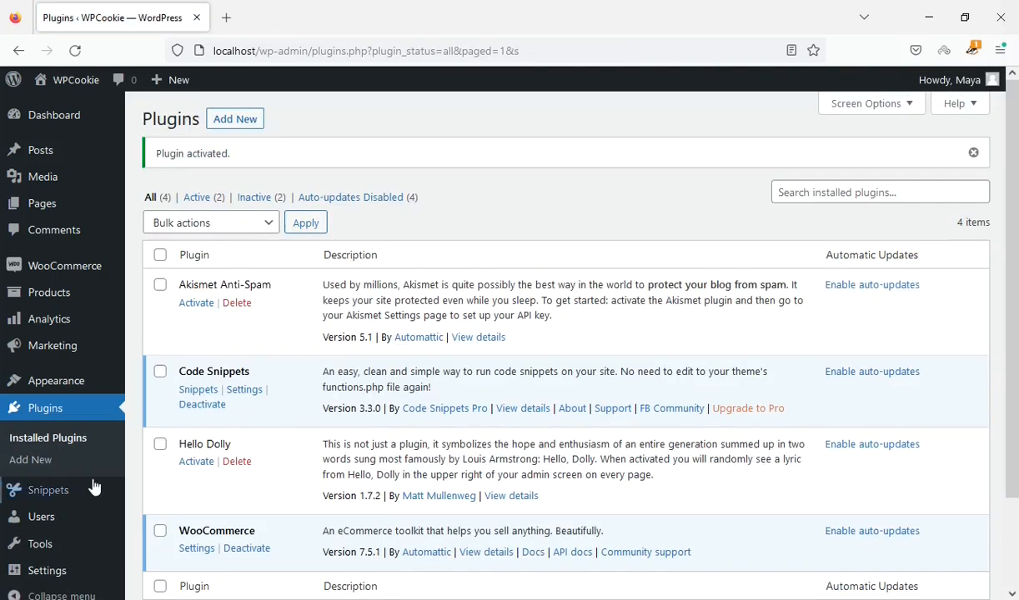
Create a new snippet and paste the copied FAQ schema code into its PHP functions code area
{"action": "mouse_move", "coordinate": [87, 490]}
{"action": "left_click", "coordinate": [199, 512]}
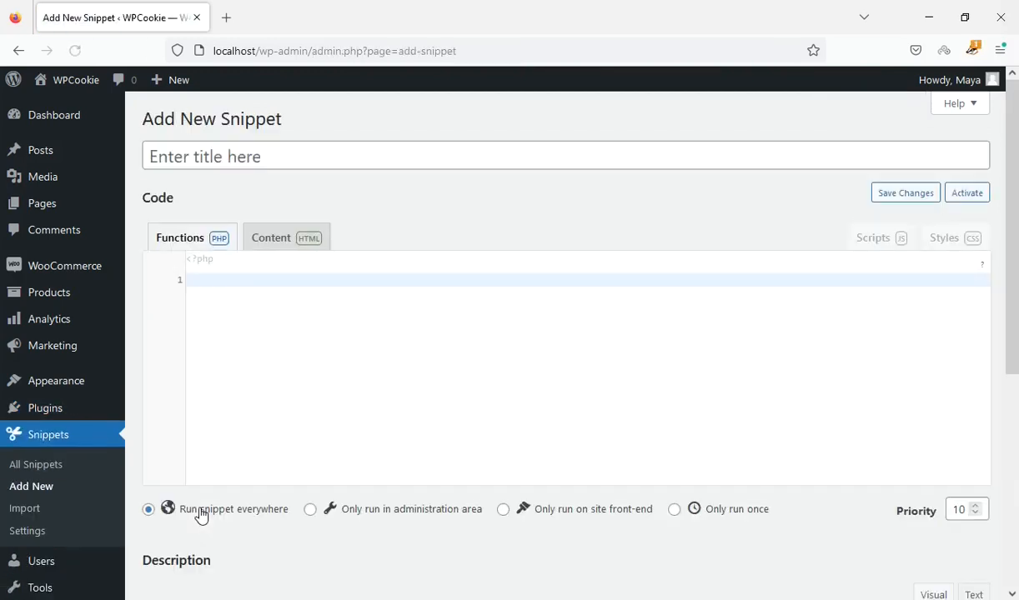
{"action": "right_click", "coordinate": [338, 276]}
{"action": "left_click", "coordinate": [379, 386]}
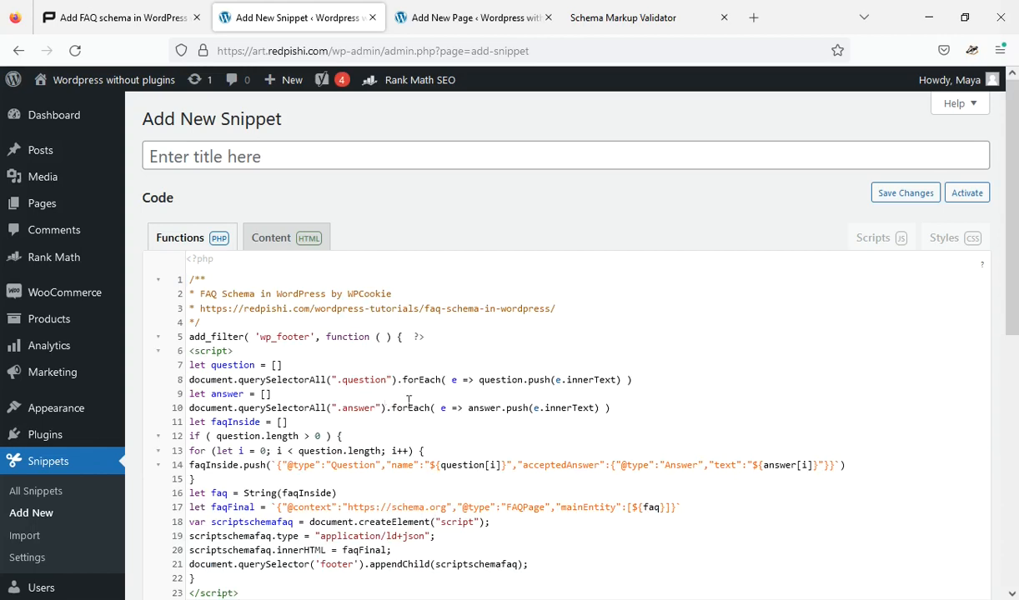
{"action": "scroll", "coordinate": [424, 390], "scroll_direction": "down", "scroll_amount": 3}
{"action": "scroll", "coordinate": [424, 390], "scroll_direction": "up", "scroll_amount": 3}
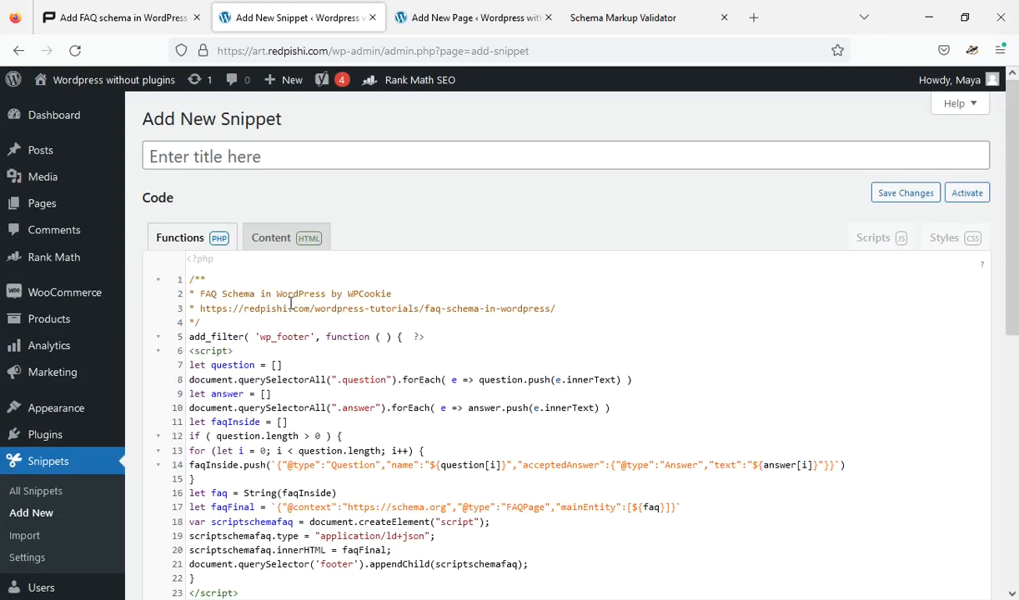
Title the snippet "FAQ", and save and activate it
{"action": "left_click", "coordinate": [254, 156]}
{"action": "type", "text": "F"}
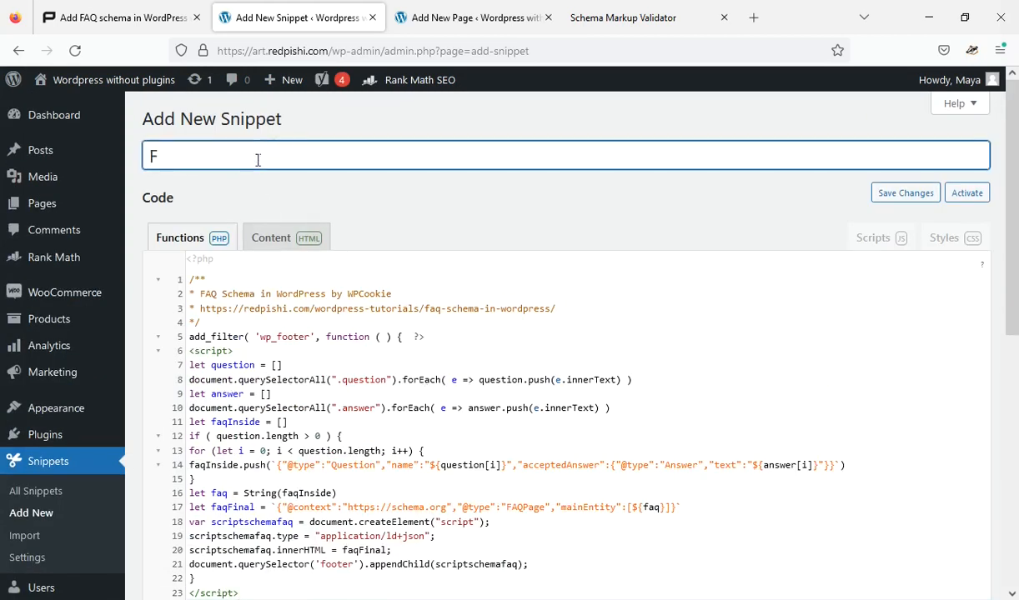
{"action": "type", "text": "AQ"}
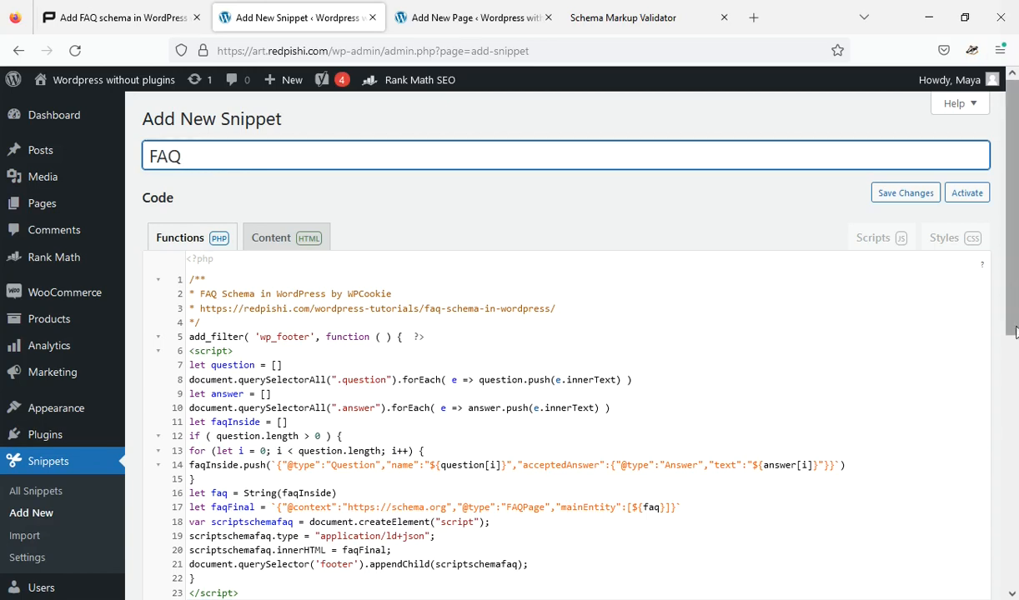
{"action": "scroll", "coordinate": [909, 500], "scroll_direction": "down", "scroll_amount": 6}
{"action": "left_click", "coordinate": [908, 500]}
{"action": "left_click", "coordinate": [244, 519]}
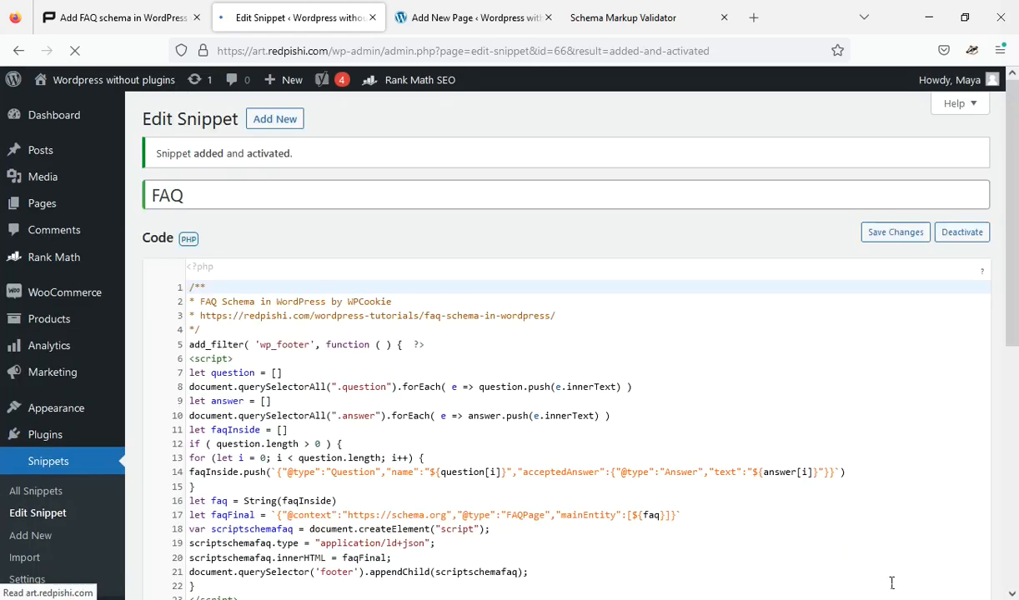
{"action": "left_click", "coordinate": [510, 8]}
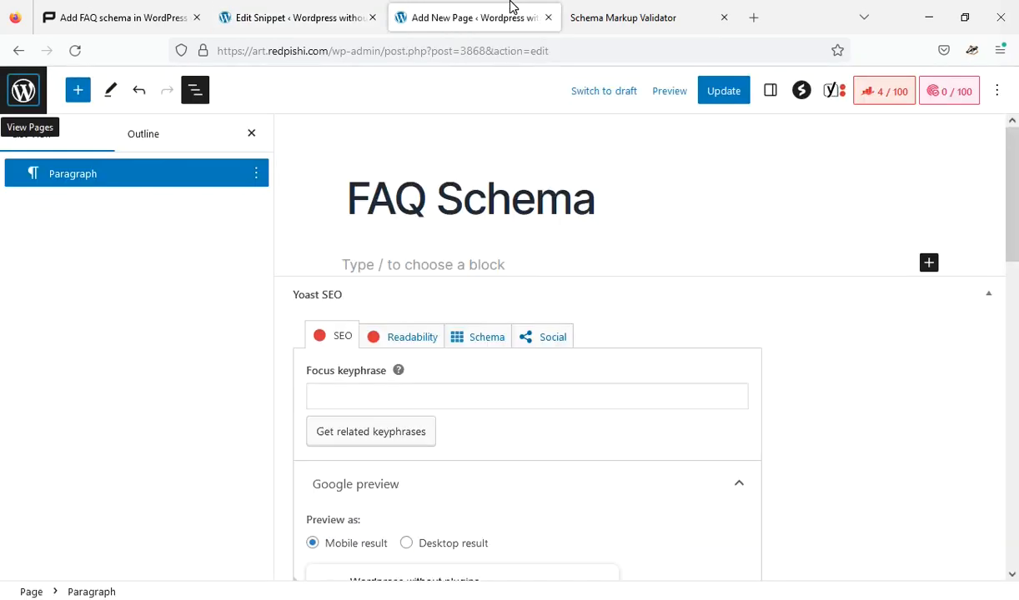
{"action": "left_click", "coordinate": [382, 268]}
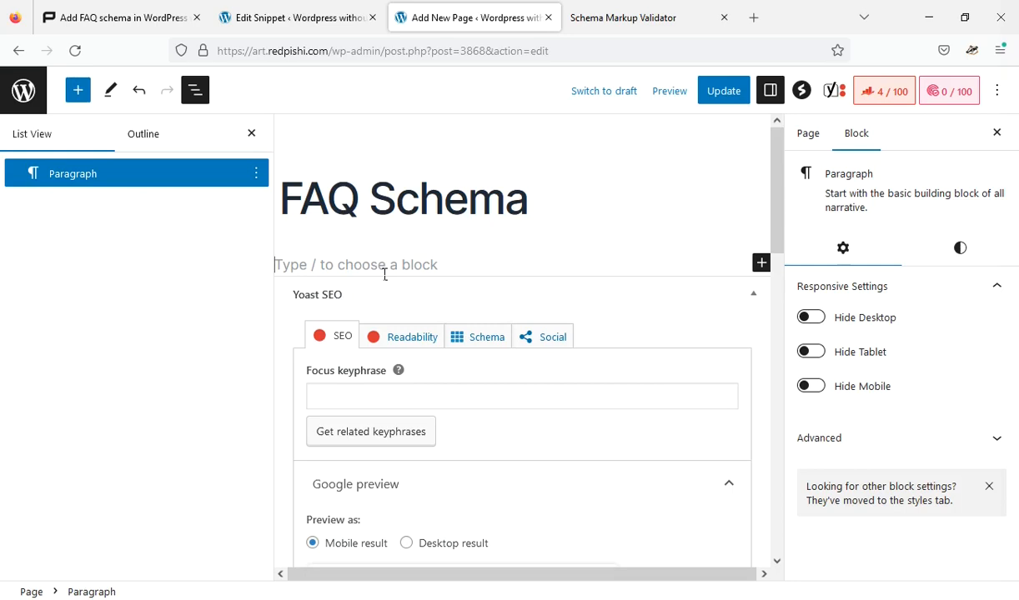
{"action": "type", "text": "qqqqqqq1"}
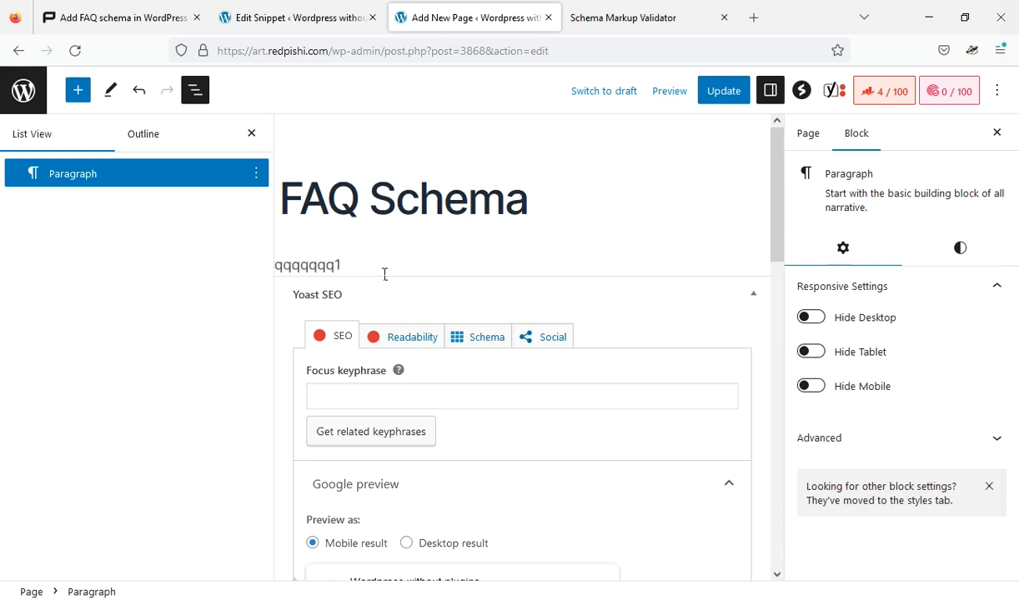
{"action": "type", "text": "11111111111"}
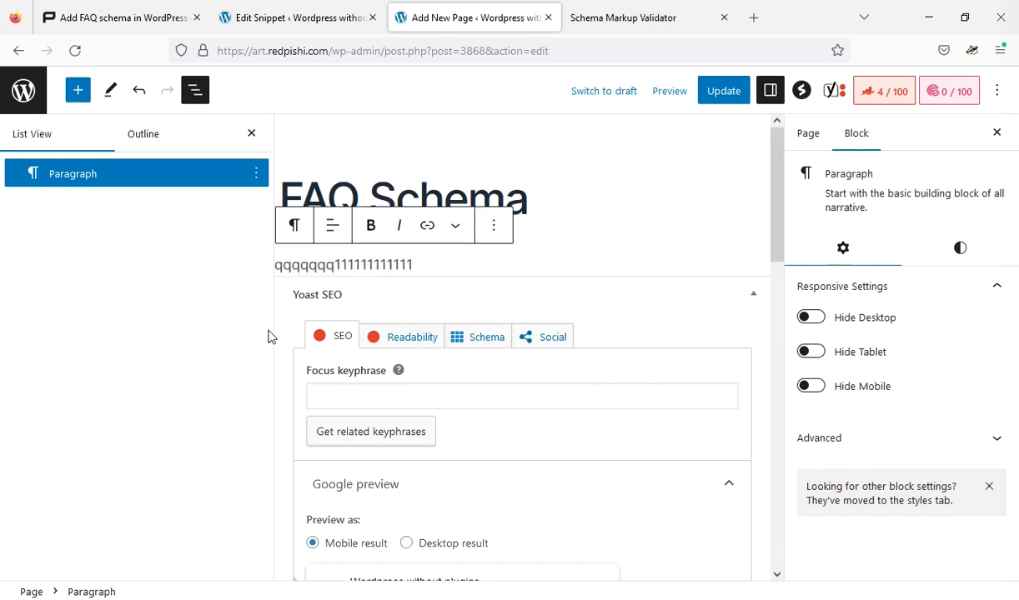
{"action": "double_click", "coordinate": [358, 274]}
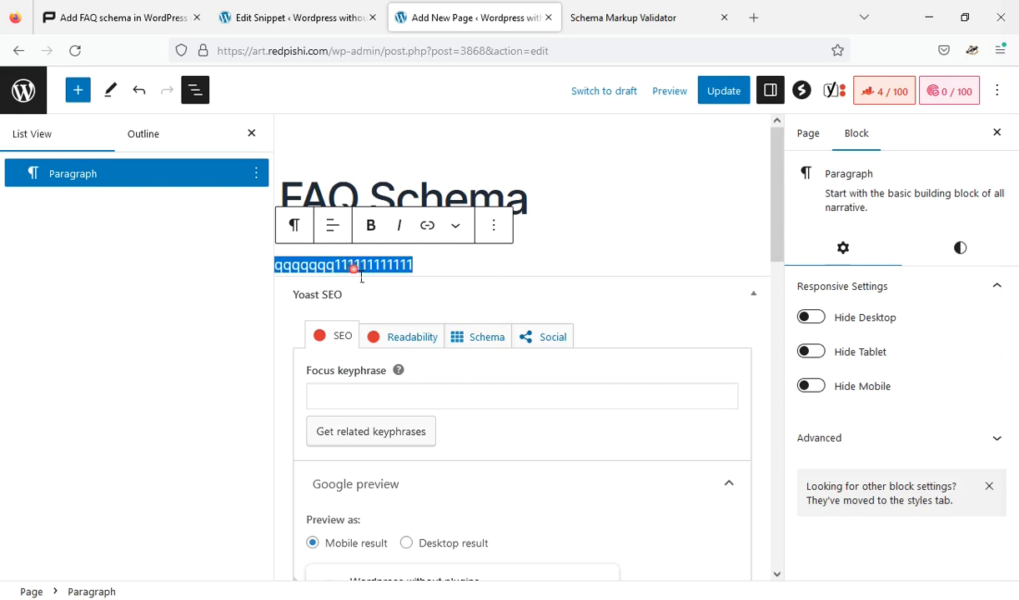
{"action": "left_click", "coordinate": [369, 226]}
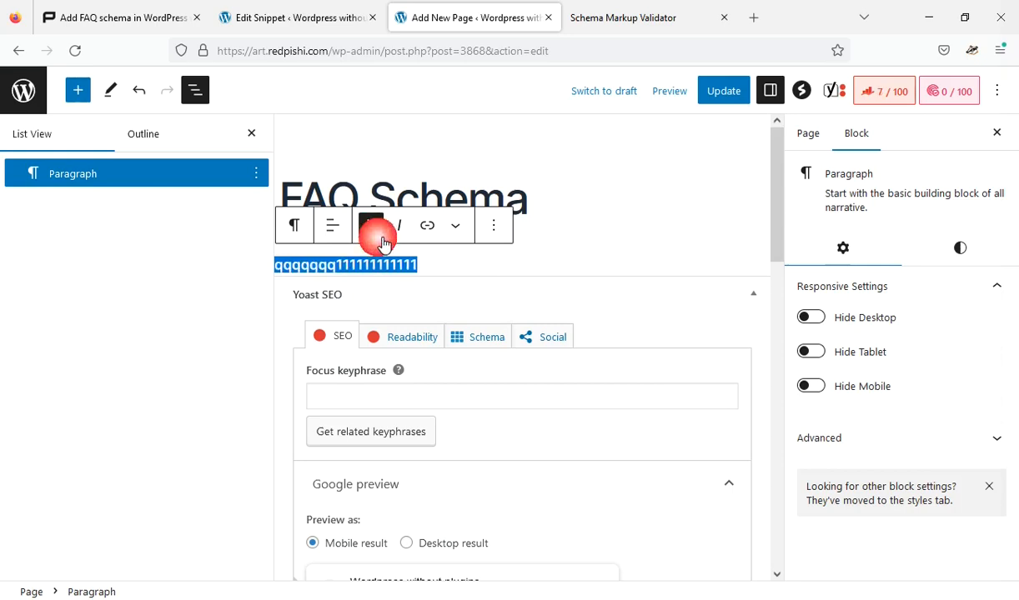
Give the question paragraph the additional CSS class "question"
{"action": "left_click", "coordinate": [818, 439]}
{"action": "scroll", "coordinate": [818, 454], "scroll_direction": "down", "scroll_amount": 3}
{"action": "left_click", "coordinate": [819, 448]}
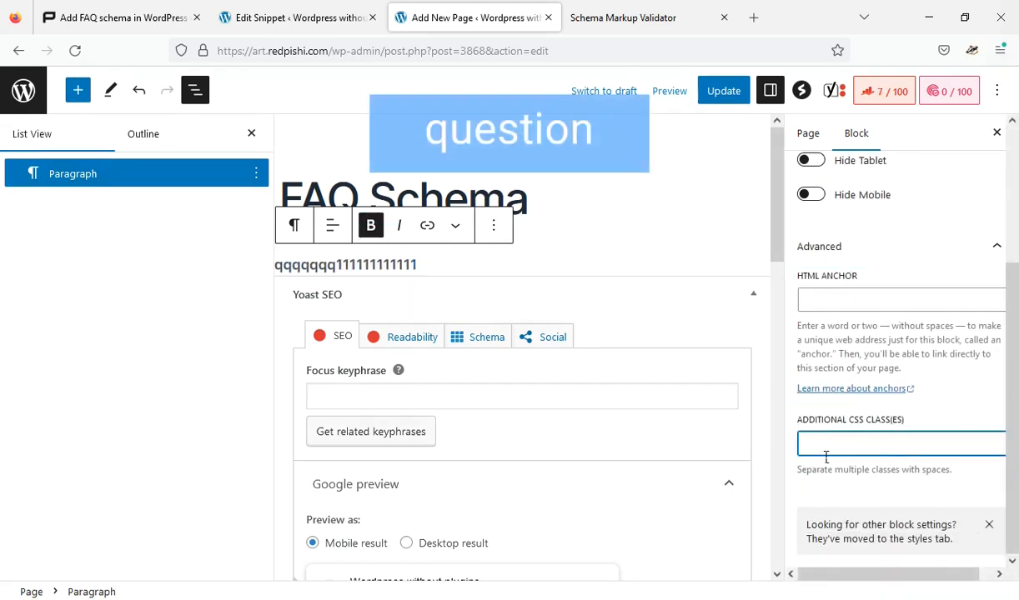
{"action": "type", "text": "question"}
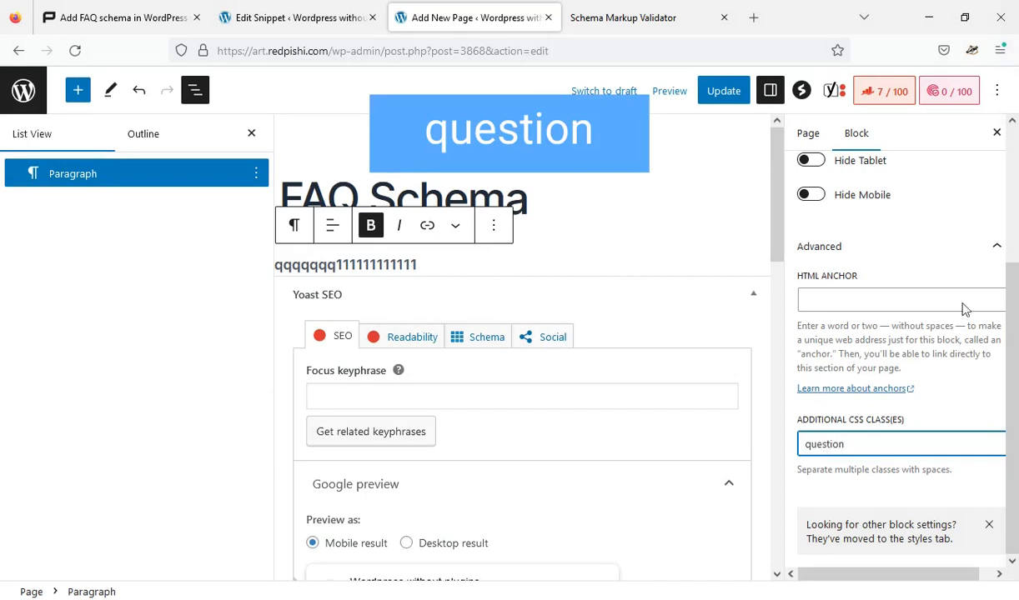
{"action": "double_click", "coordinate": [441, 265]}
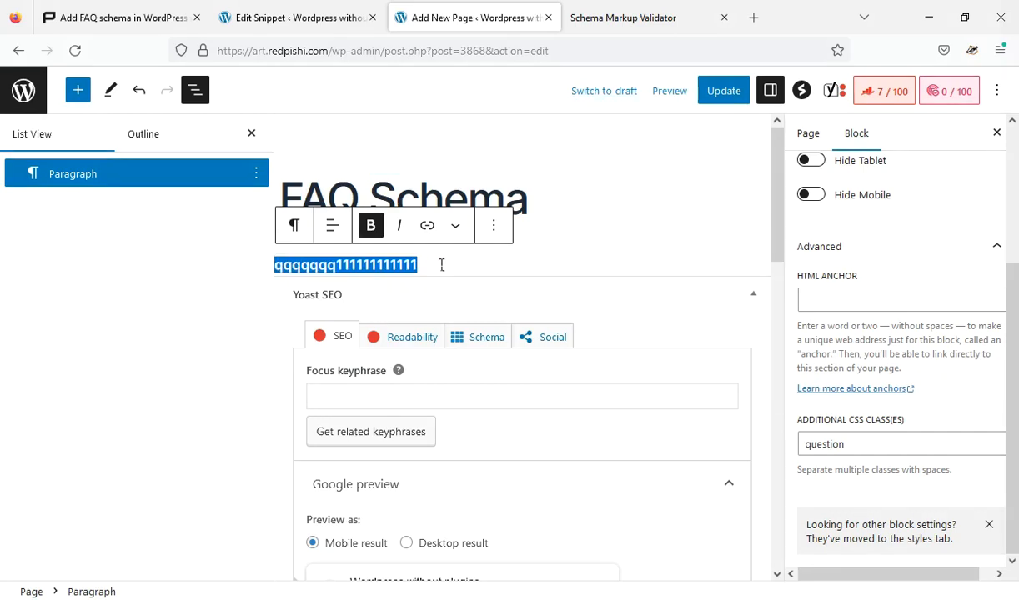
{"action": "key", "text": "End"}
{"action": "key", "text": "Return"}
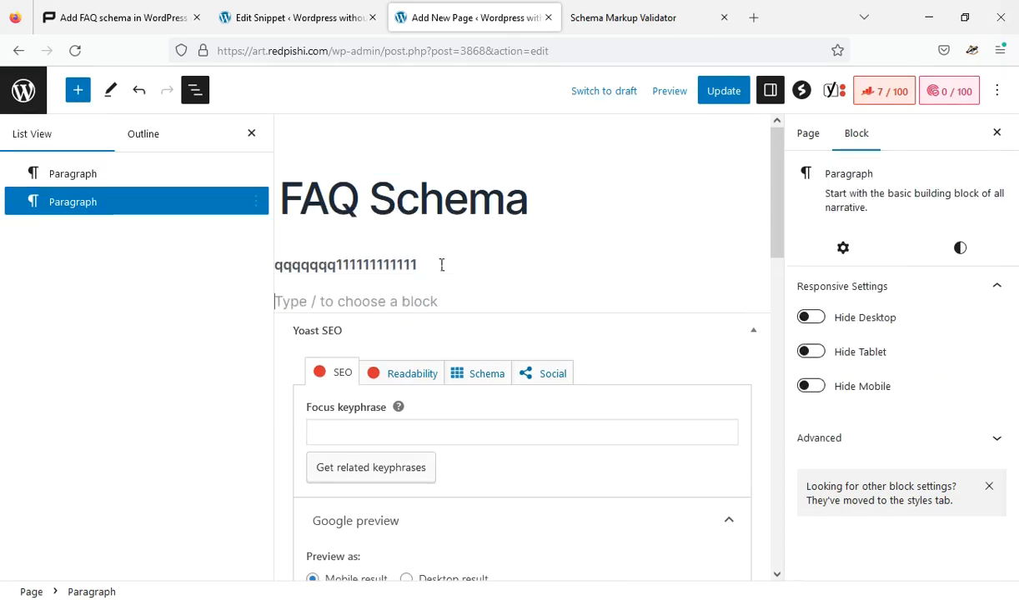
{"action": "left_click", "coordinate": [395, 305]}
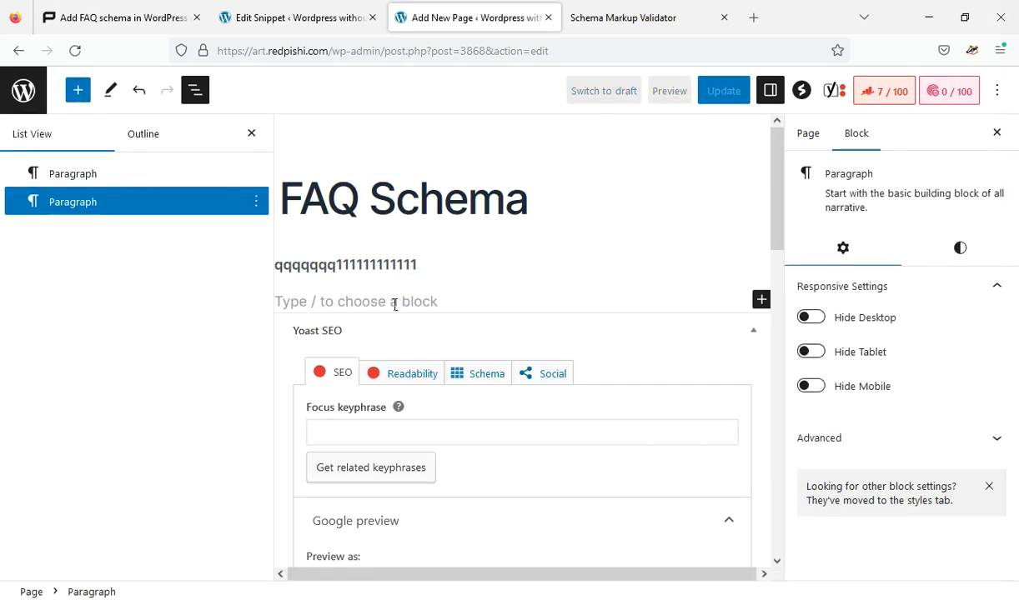
{"action": "type", "text": "qqqqqq"}
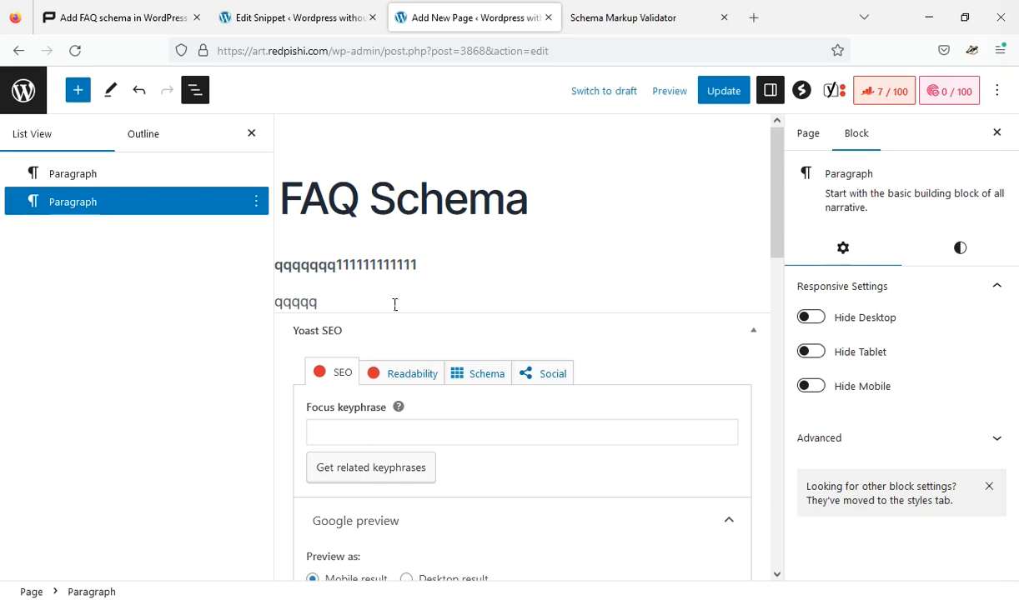
{"action": "key", "text": "BackSpace"}
{"action": "key", "text": "BackSpace"}
{"action": "key", "text": "BackSpace"}
{"action": "key", "text": "BackSpace"}
{"action": "key", "text": "BackSpace"}
{"action": "type", "text": "aaaaaaaaaaa11111111111"}
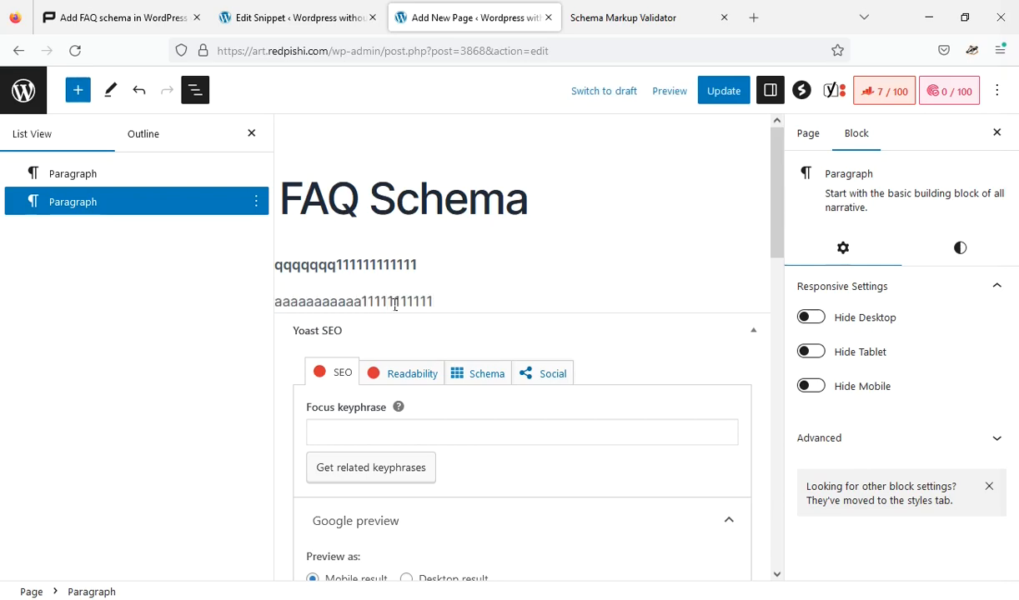
Give the answer paragraph the additional CSS class "answer"
{"action": "left_click", "coordinate": [888, 455]}
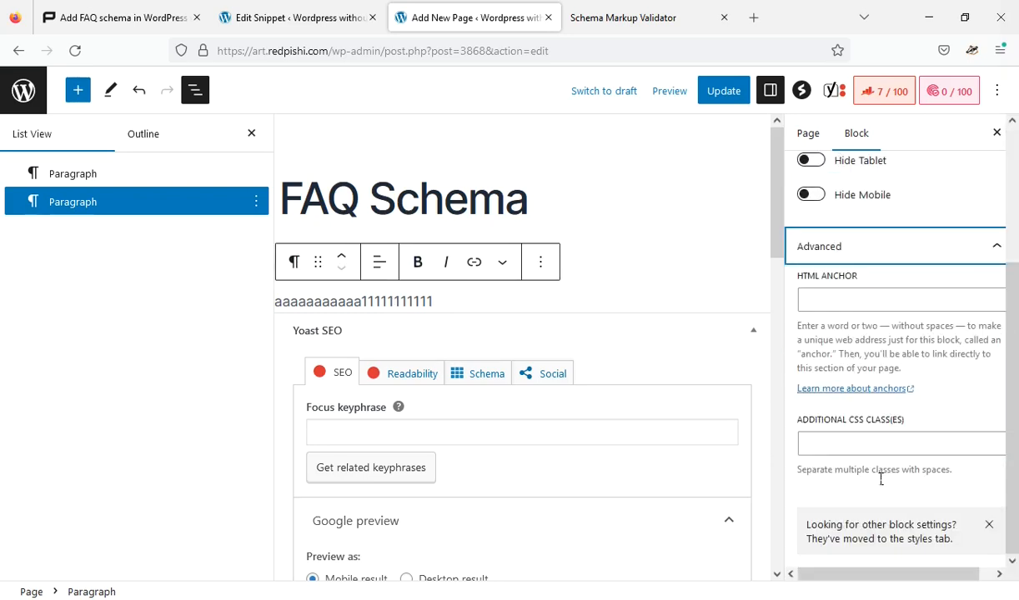
{"action": "left_click", "coordinate": [859, 451]}
{"action": "type", "text": "answer"}
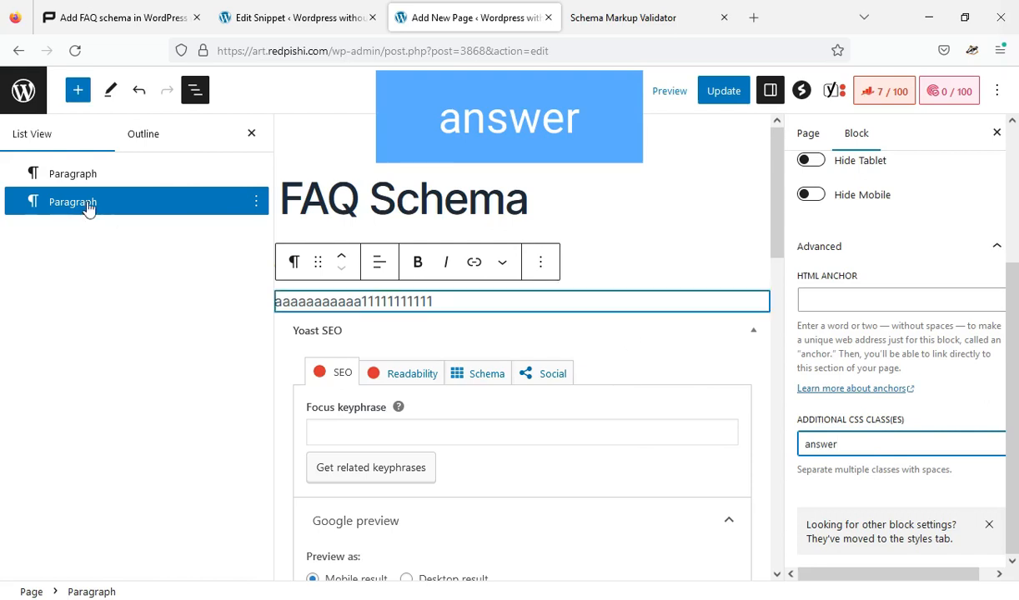
{"action": "left_click", "coordinate": [647, 290]}
Select the question and answer paragraphs together and duplicate them
{"action": "left_click", "coordinate": [109, 185]}
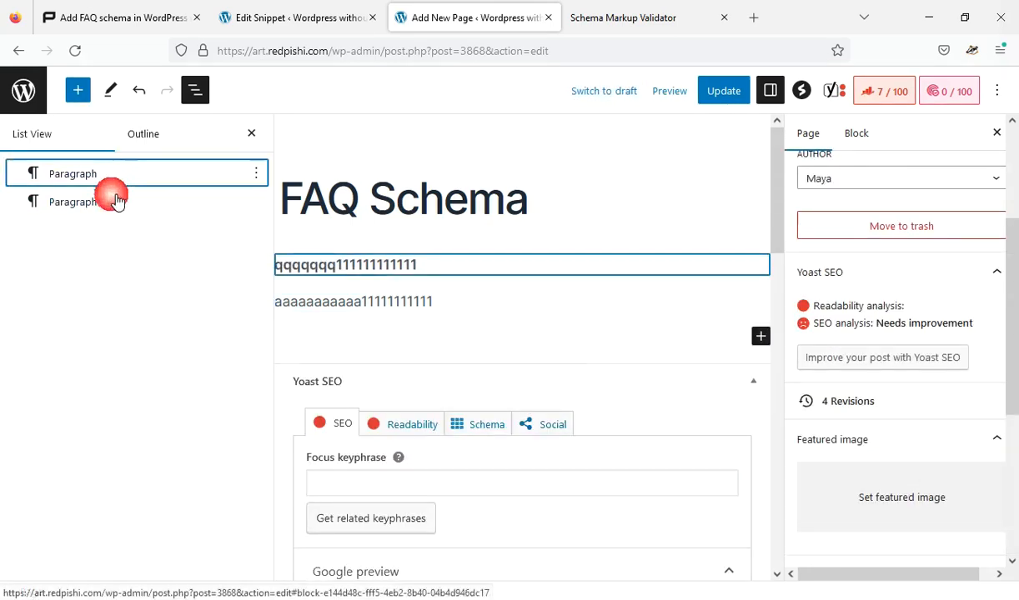
{"action": "left_click", "coordinate": [257, 198], "text": "shift"}
{"action": "left_click", "coordinate": [263, 175]}
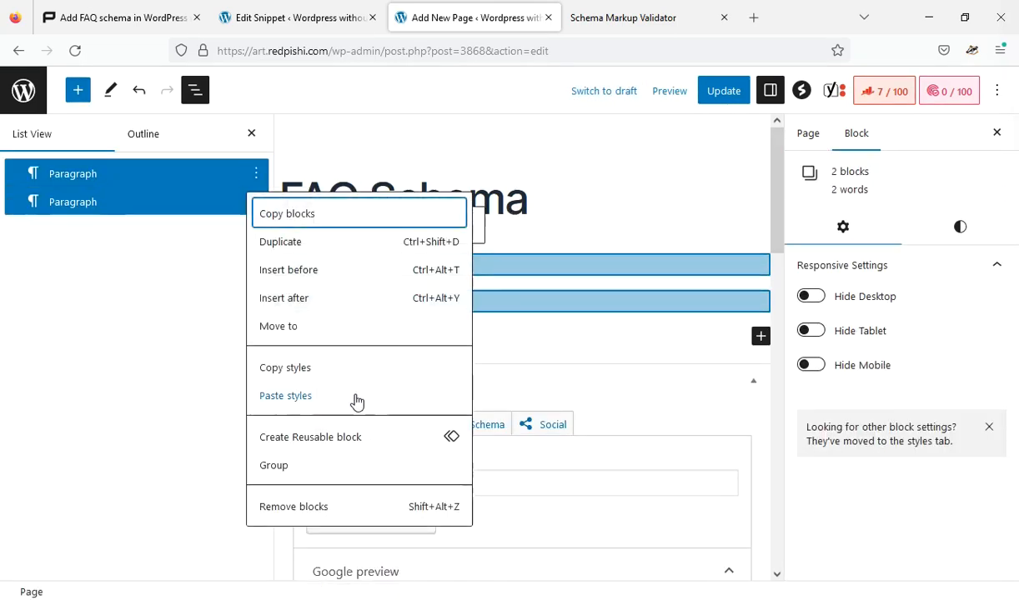
{"action": "left_click", "coordinate": [331, 243]}
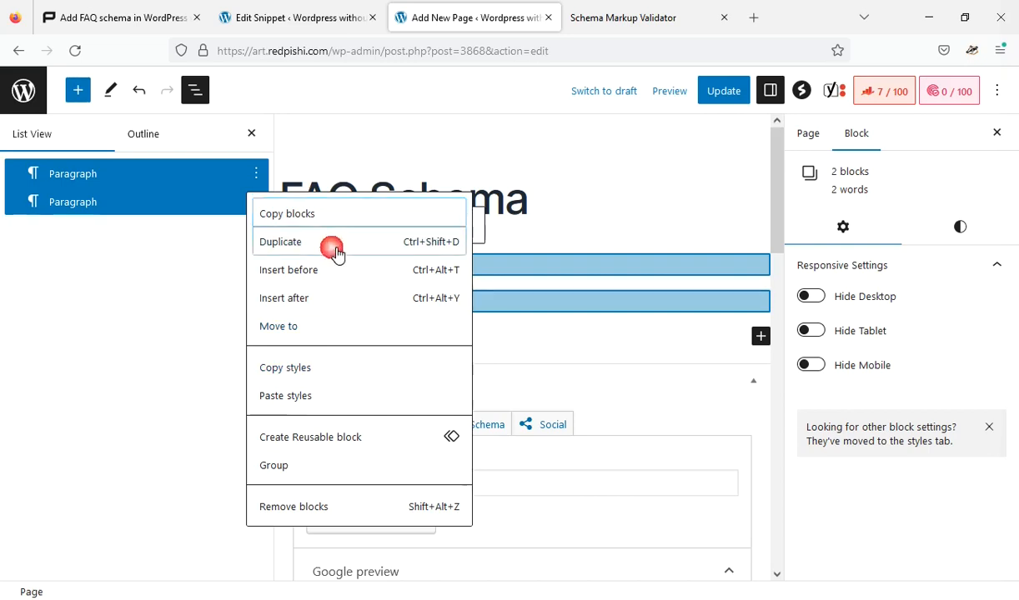
Change the duplicated texts to "qqqqqqq2222222" and "aaaaaaaaaaa22222222", and update the page
{"action": "left_click", "coordinate": [348, 345]}
{"action": "type", "text": "2222222"}
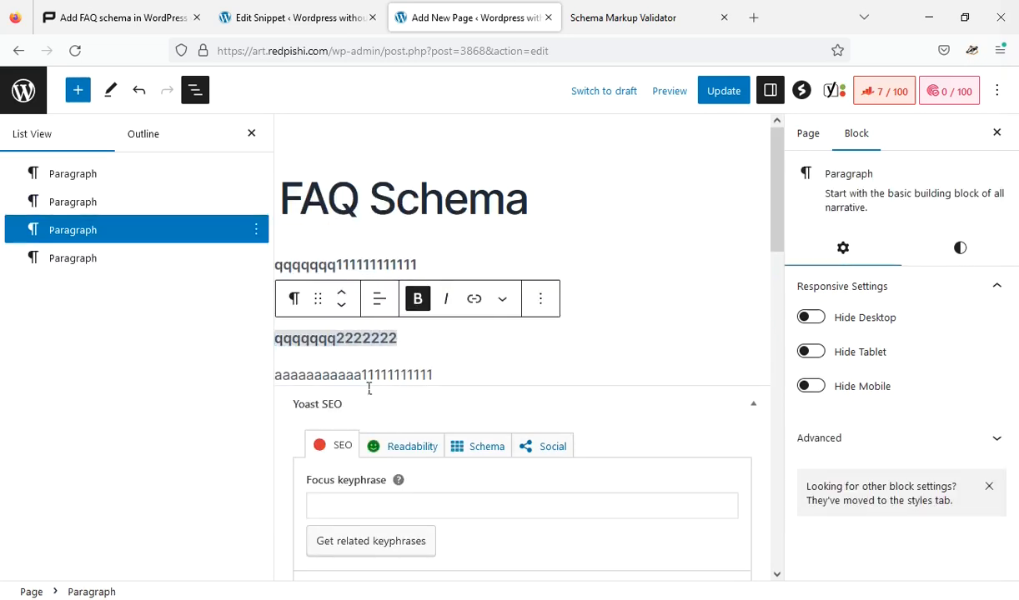
{"action": "left_click_drag", "start_coordinate": [361, 375], "coordinate": [448, 379]}
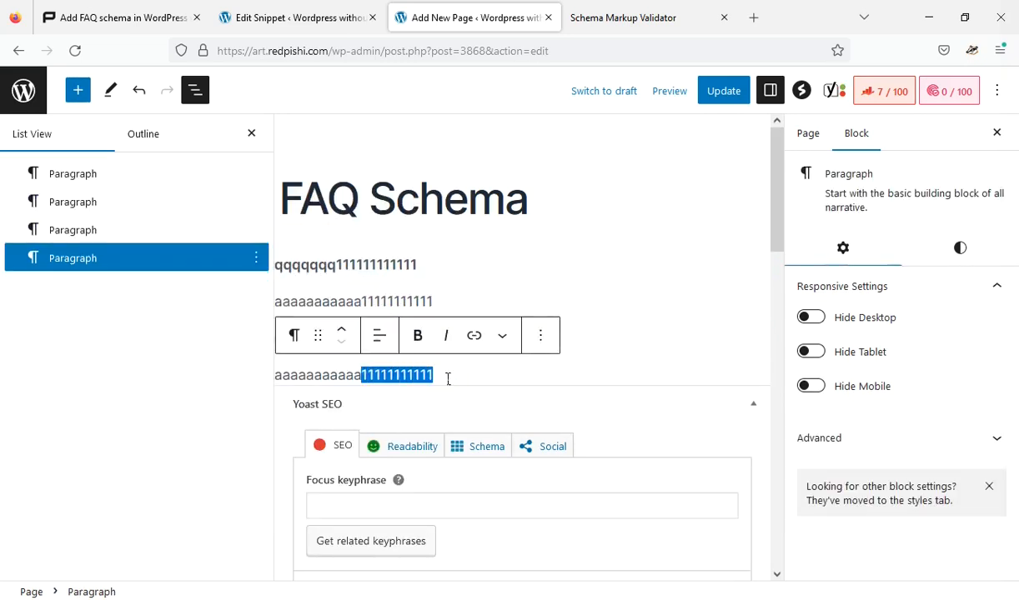
{"action": "type", "text": "22222222"}
{"action": "left_click", "coordinate": [728, 93]}
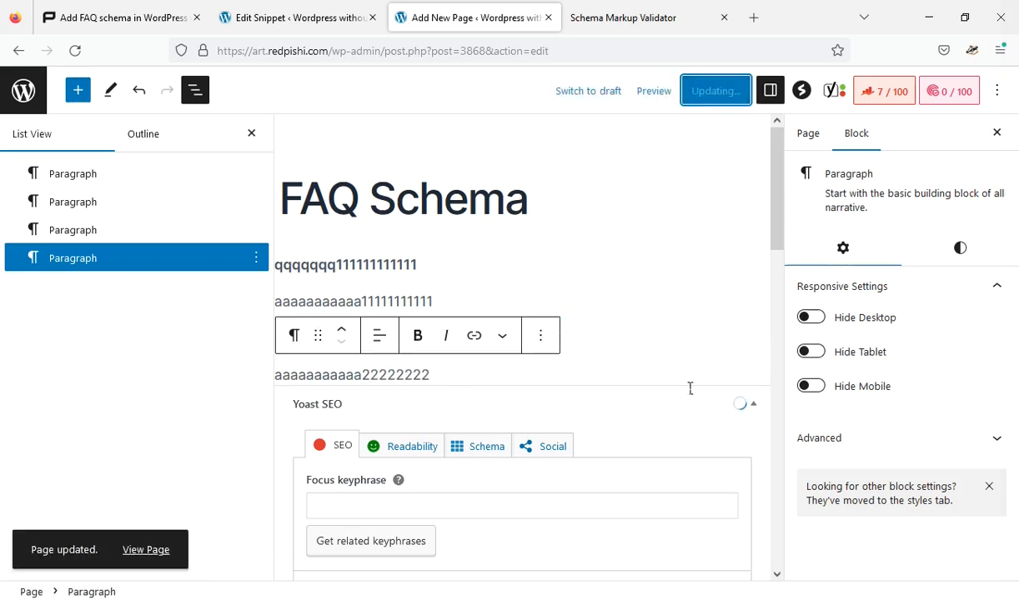
View the published FAQ Schema page, copy its URL, and switch to the Schema Markup Validator
{"action": "left_click", "coordinate": [149, 545]}
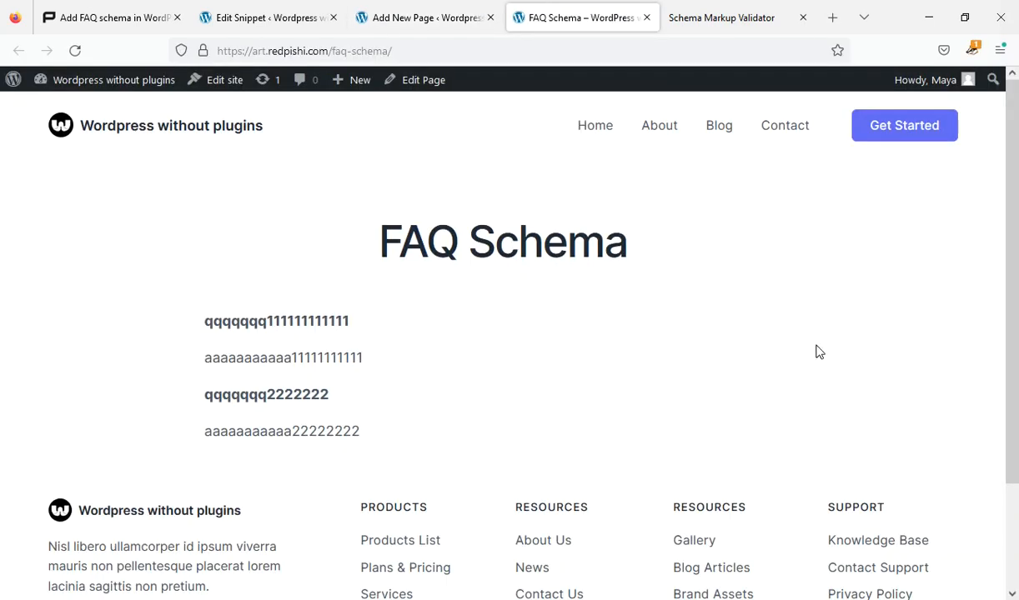
{"action": "left_click", "coordinate": [371, 50]}
{"action": "right_click", "coordinate": [371, 50]}
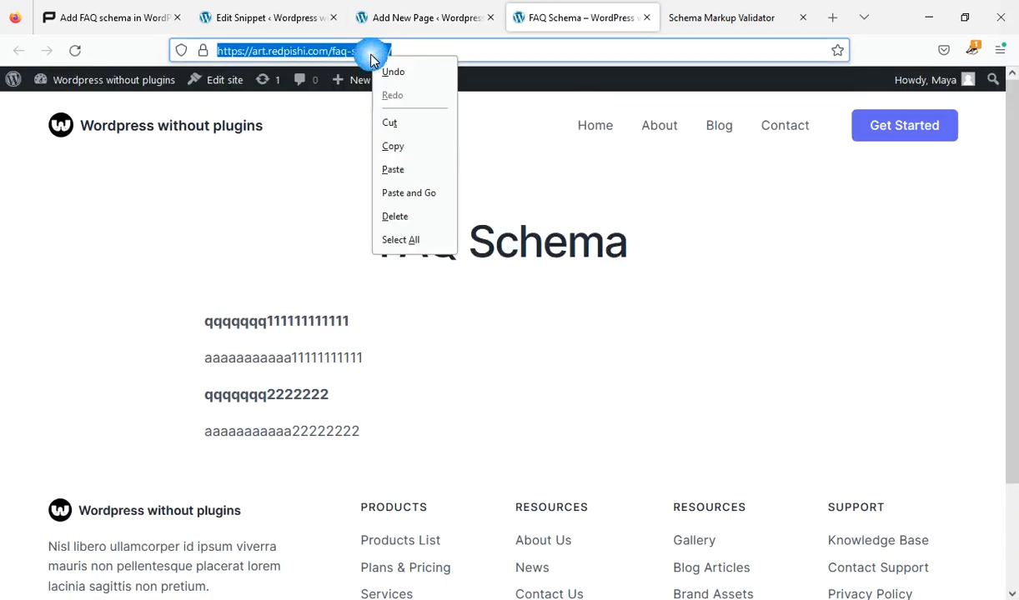
{"action": "left_click", "coordinate": [397, 154]}
{"action": "left_click", "coordinate": [722, 13]}
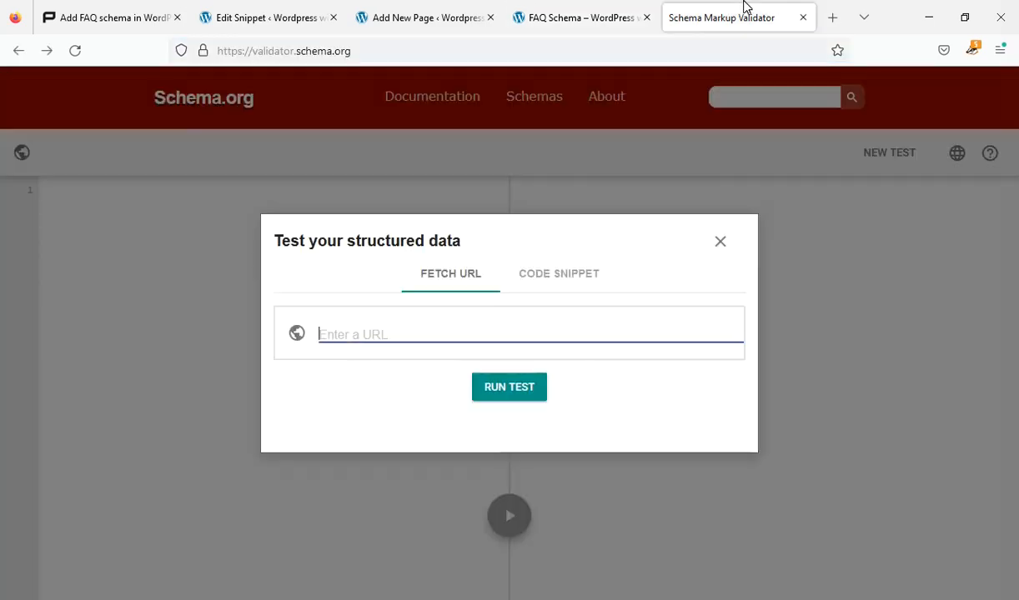
{"action": "right_click", "coordinate": [381, 331]}
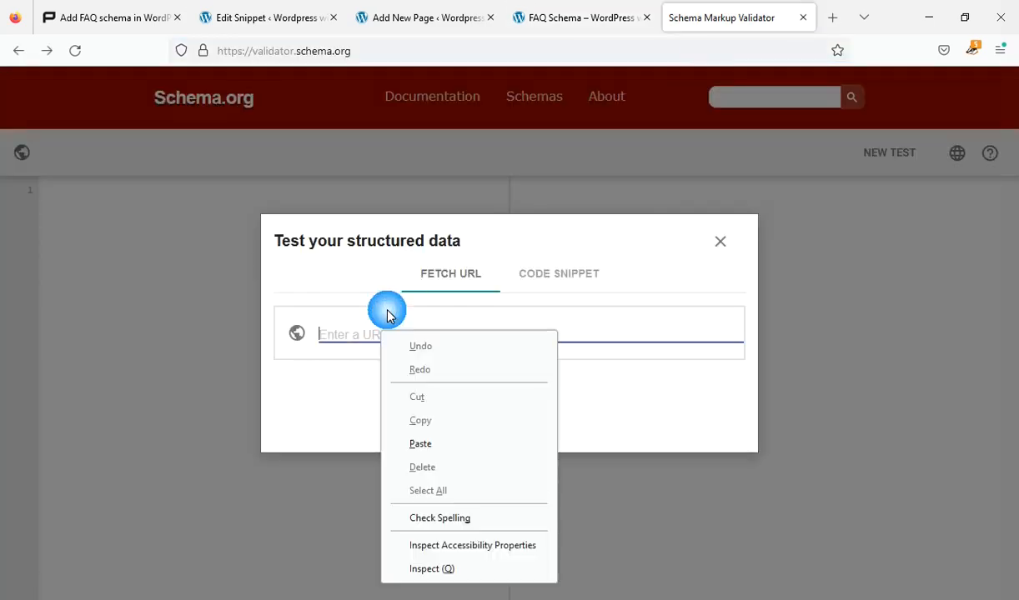
{"action": "left_click", "coordinate": [423, 444]}
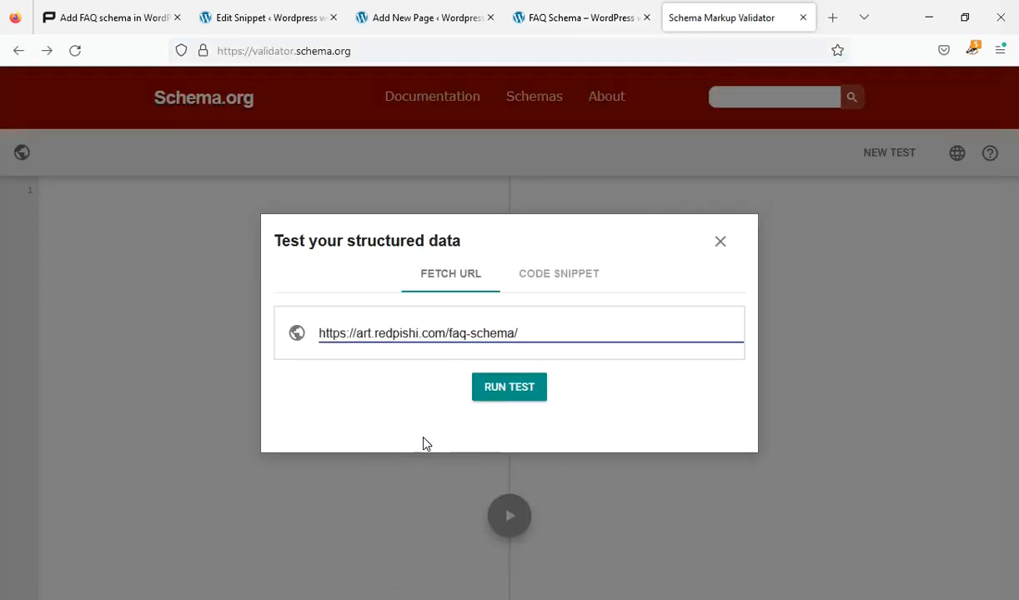
{"action": "left_click", "coordinate": [520, 393]}
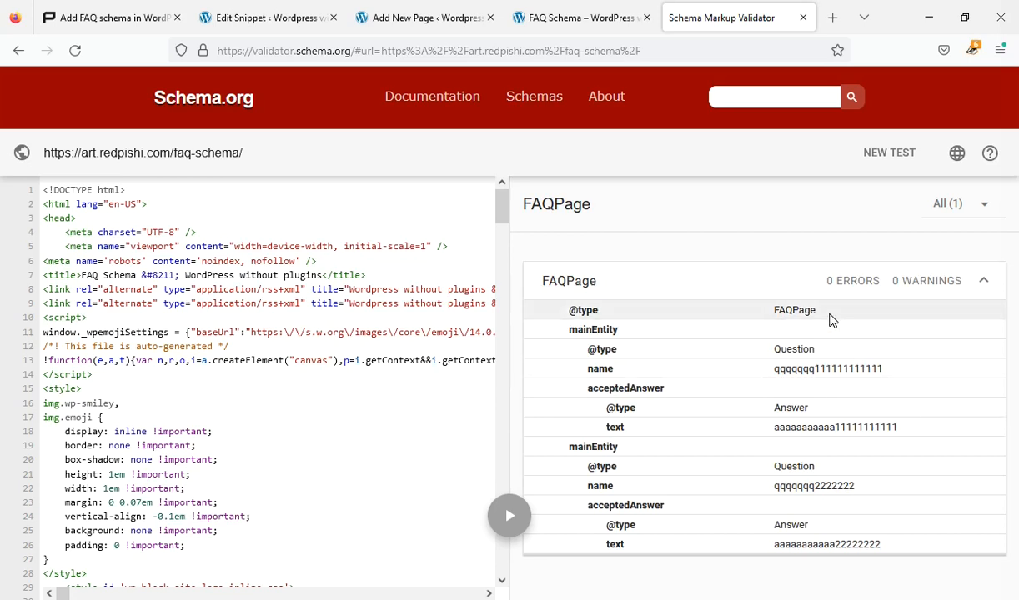
Enlarge the validation results and examine the FAQPage type and each question name and answer text alongside their matching source code
{"action": "key", "text": "ctrl+plus"}
{"action": "key", "text": "ctrl+plus"}
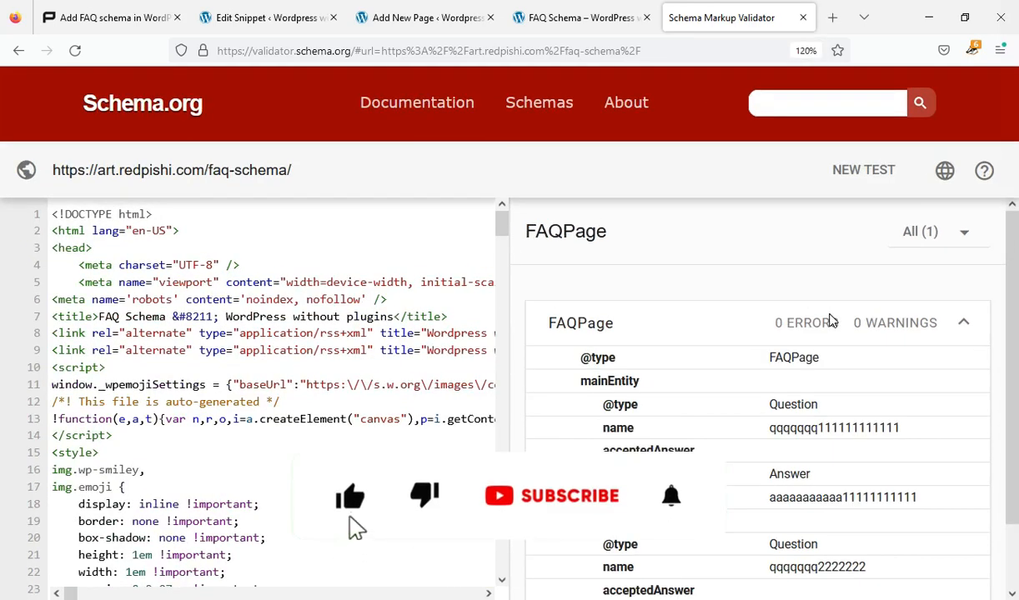
{"action": "left_click_drag", "start_coordinate": [1003, 227], "coordinate": [1018, 337]}
{"action": "left_click_drag", "start_coordinate": [784, 287], "coordinate": [821, 288]}
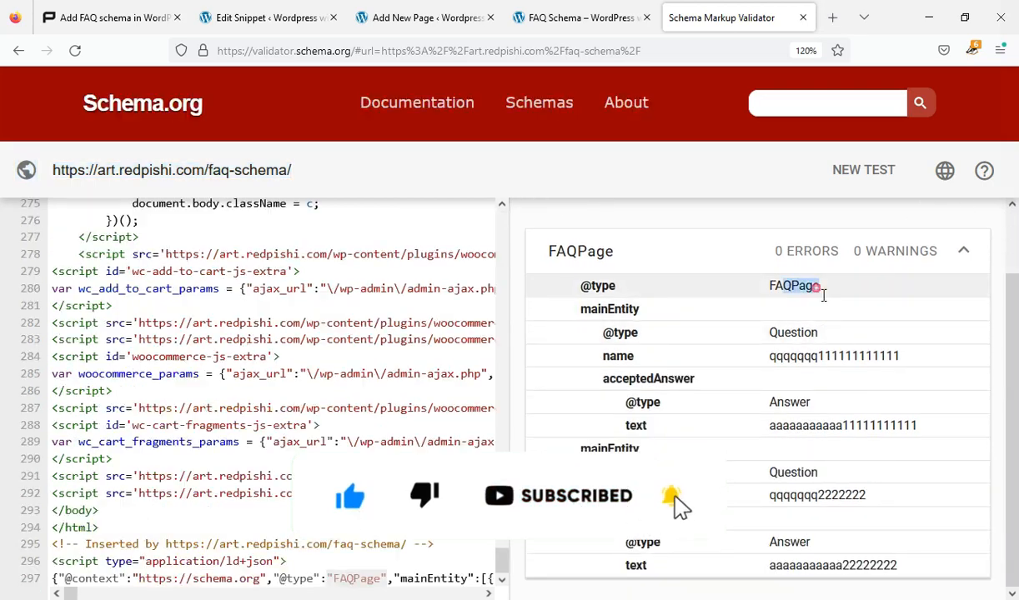
{"action": "left_click", "coordinate": [790, 354]}
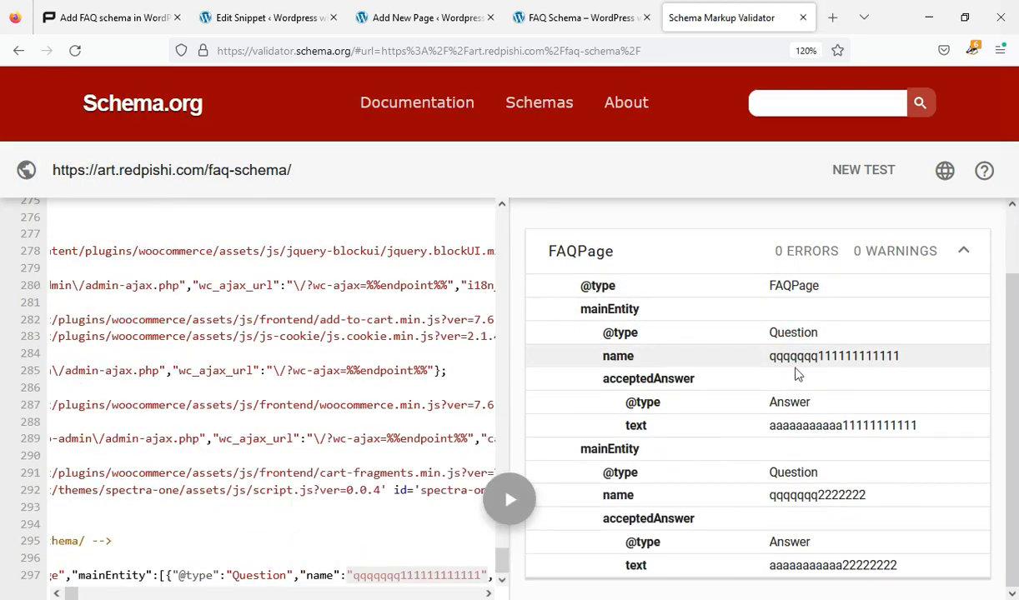
{"action": "left_click", "coordinate": [815, 424]}
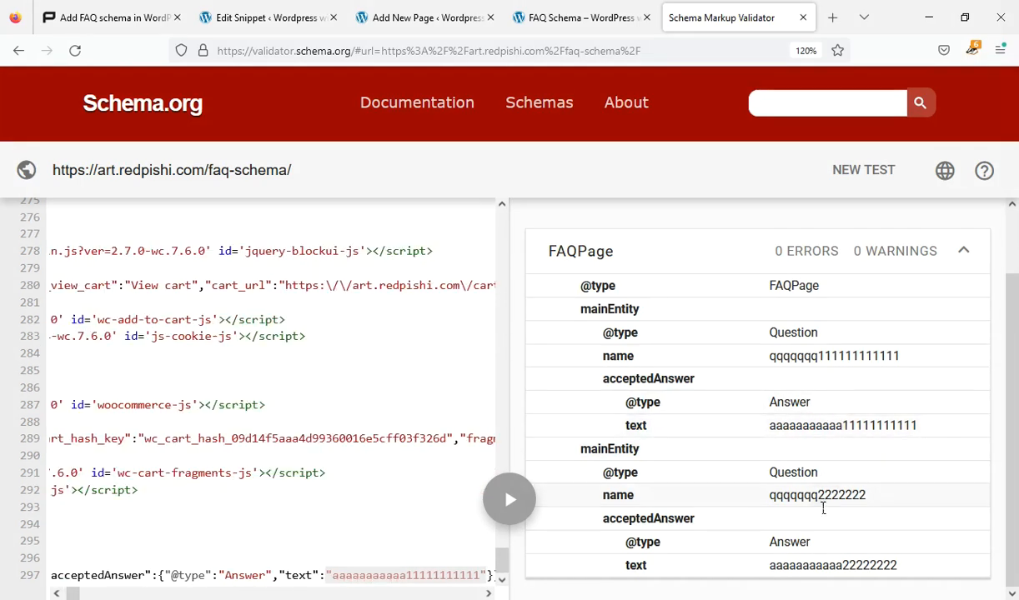
{"action": "left_click", "coordinate": [822, 495]}
{"action": "left_click", "coordinate": [814, 566]}
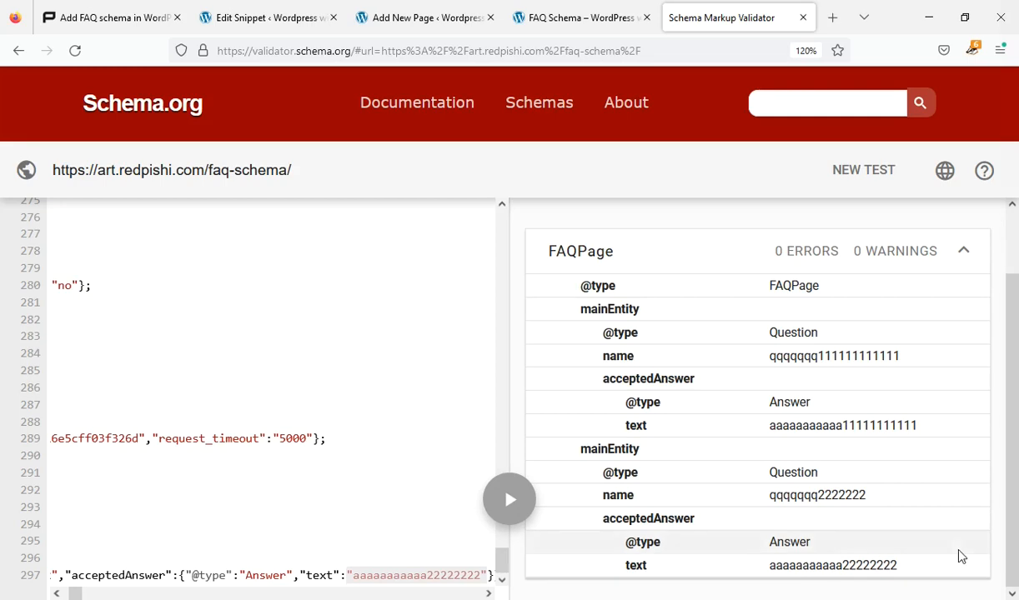
{"action": "left_click", "coordinate": [817, 498]}
{"action": "left_click", "coordinate": [824, 428]}
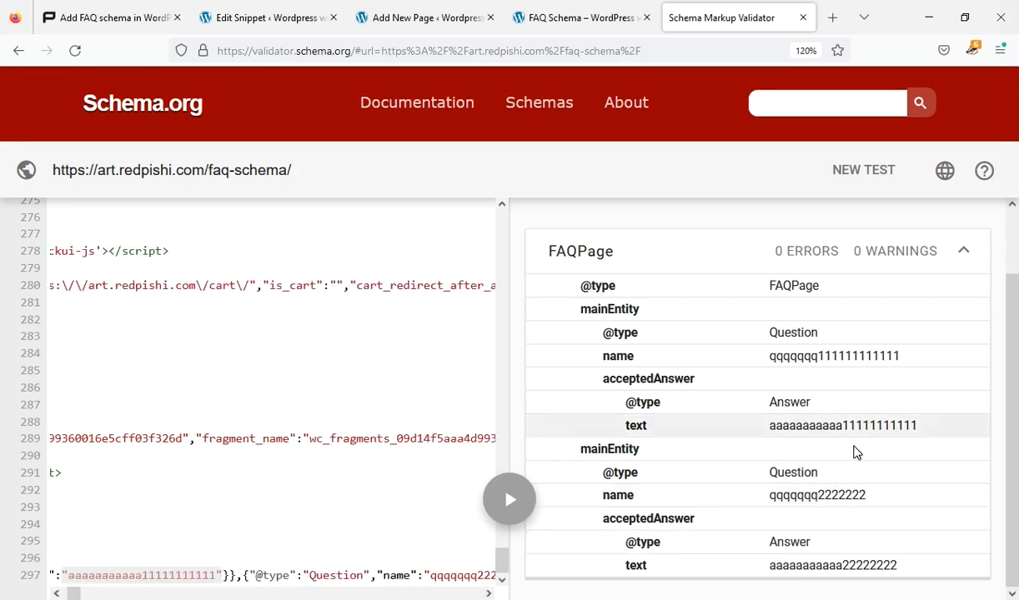
{"action": "scroll", "coordinate": [825, 387], "scroll_direction": "up", "scroll_amount": 2}
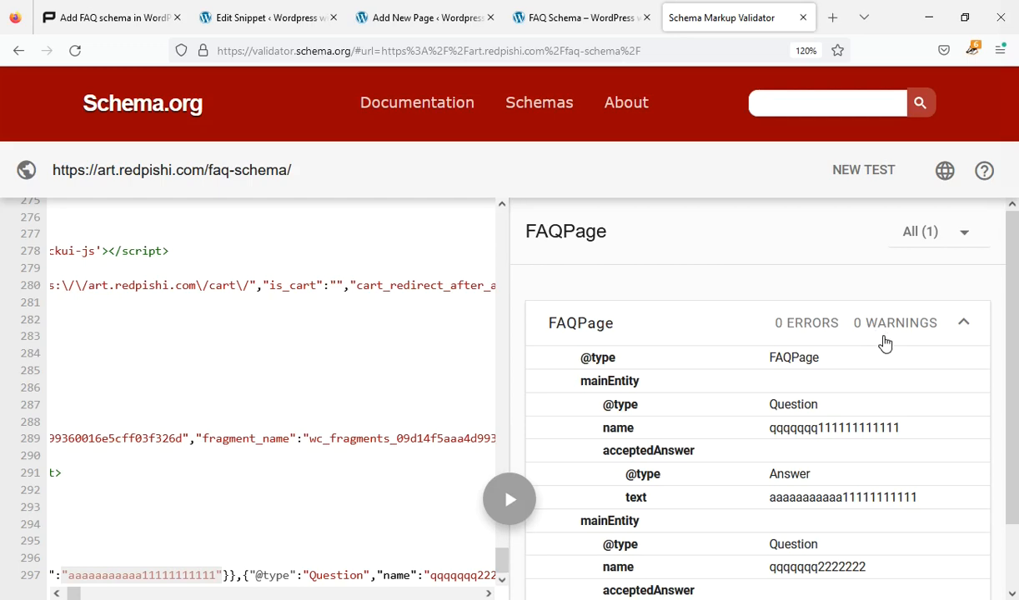
{"action": "scroll", "coordinate": [886, 343], "scroll_direction": "down", "scroll_amount": 1}
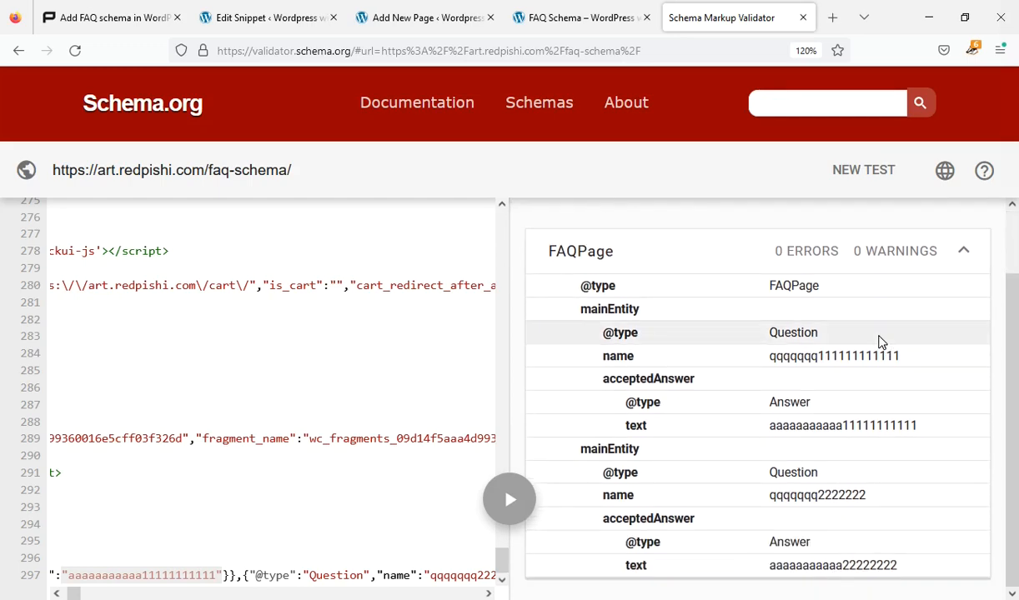